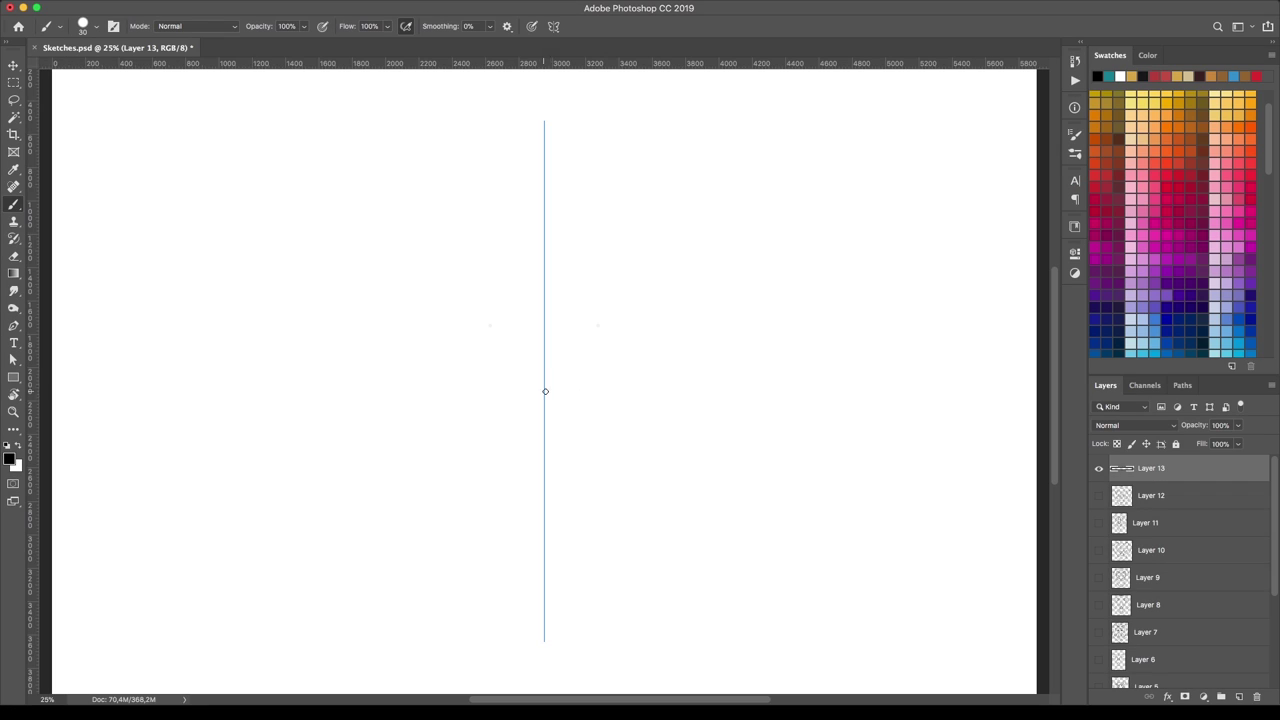
# - Sketch the lion's lower face and jaw with symmetrical rounded strokes
pyautogui.moveTo(580, 390)
pyautogui.mouseDown()
pyautogui.moveTo(513, 393)
pyautogui.moveTo(512, 306)
pyautogui.mouseUp()
pyautogui.moveTo(510, 450)
pyautogui.mouseDown()
pyautogui.moveTo(485, 386)
pyautogui.moveTo(540, 432)
pyautogui.mouseUp()
pyautogui.moveTo(484, 384)
pyautogui.mouseDown()
pyautogui.moveTo(476, 440)
pyautogui.moveTo(530, 522)
pyautogui.mouseUp()
pyautogui.moveTo(490, 455)
pyautogui.mouseDown()
pyautogui.moveTo(500, 510)
pyautogui.moveTo(517, 470)
pyautogui.mouseUp()
# - Sketch the ear tips, the side lobes of the head, the eye pupils and bars over the eyes
pyautogui.moveTo(512, 348)
pyautogui.mouseDown()
pyautogui.moveTo(501, 295)
pyautogui.moveTo(515, 388)
pyautogui.mouseUp()
pyautogui.moveTo(482, 386)
pyautogui.mouseDown()
pyautogui.moveTo(544, 386)
pyautogui.moveTo(544, 412)
pyautogui.mouseUp()
pyautogui.moveTo(490, 385)
pyautogui.mouseDown()
pyautogui.moveTo(465, 450)
pyautogui.moveTo(482, 453)
pyautogui.mouseUp()
pyautogui.moveTo(499, 285)
pyautogui.mouseDown()
pyautogui.moveTo(432, 281)
pyautogui.moveTo(449, 306)
pyautogui.moveTo(420, 282)
pyautogui.mouseUp()
pyautogui.moveTo(455, 288)
pyautogui.mouseDown()
pyautogui.moveTo(493, 290)
pyautogui.moveTo(476, 222)
pyautogui.moveTo(420, 262)
pyautogui.mouseUp()
pyautogui.moveTo(492, 268)
pyautogui.mouseDown()
pyautogui.moveTo(462, 210)
pyautogui.moveTo(420, 275)
pyautogui.mouseUp()
pyautogui.moveTo(628, 275); pyautogui.dragTo(603, 221)
# - Sketch the cheek panels, inner ear edges and head outline, and darken the ear edges
pyautogui.moveTo(668, 268)
pyautogui.mouseDown()
pyautogui.moveTo(585, 386)
pyautogui.moveTo(670, 280)
pyautogui.mouseUp()
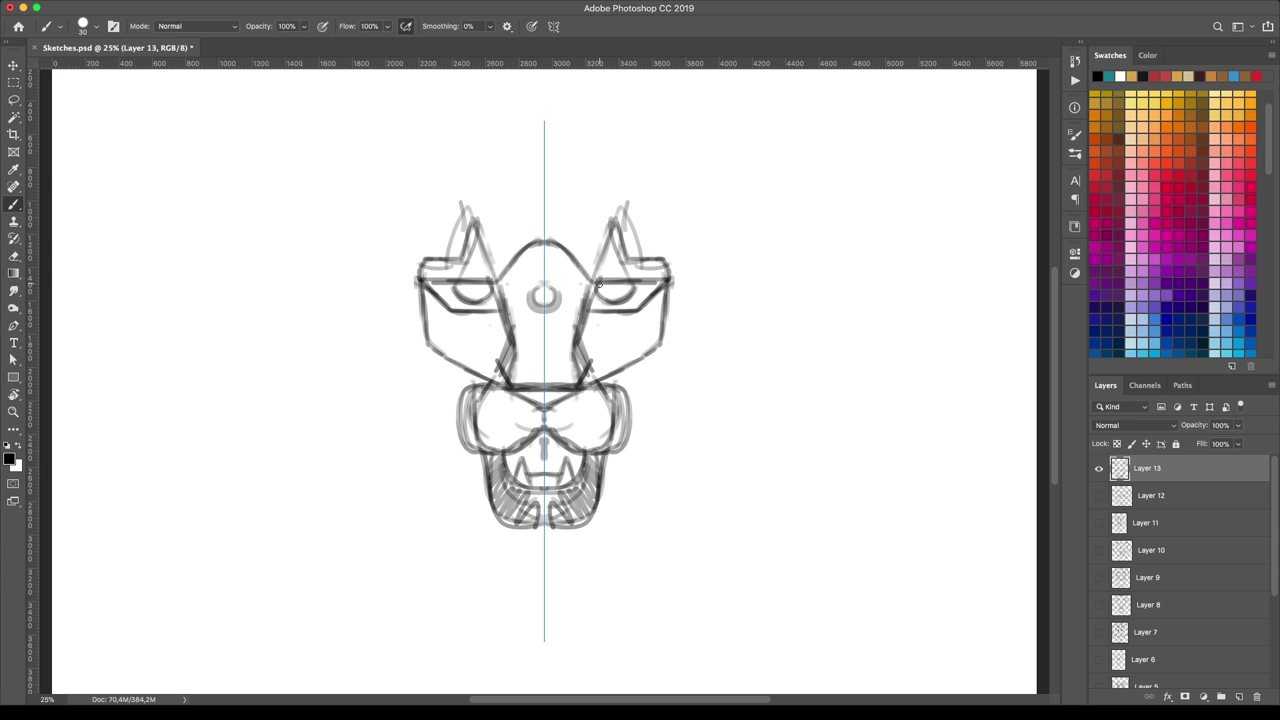
pyautogui.moveTo(577, 317)
pyautogui.mouseDown()
pyautogui.moveTo(625, 205)
pyautogui.moveTo(607, 227)
pyautogui.mouseUp()
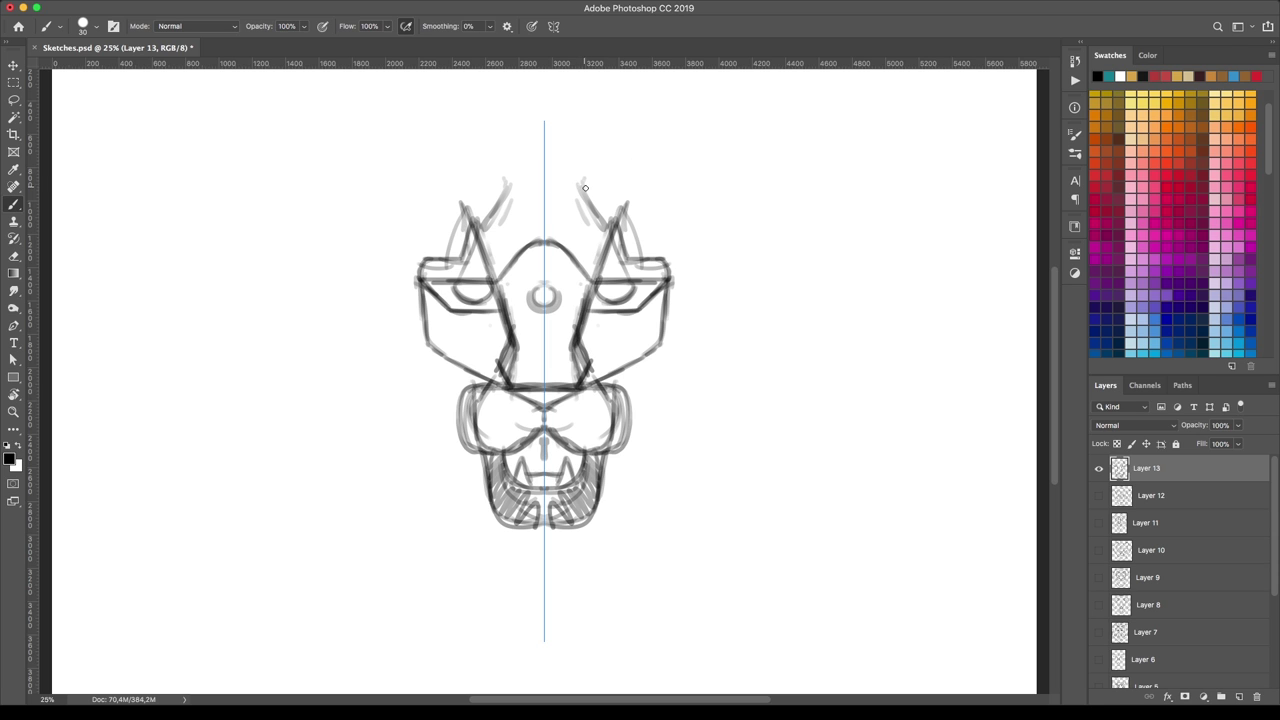
pyautogui.moveTo(508, 169); pyautogui.dragTo(540, 225)
pyautogui.moveTo(580, 162); pyautogui.dragTo(730, 290)
pyautogui.moveTo(694, 384)
pyautogui.mouseDown()
pyautogui.moveTo(622, 436)
pyautogui.moveTo(718, 240)
pyautogui.moveTo(604, 156)
pyautogui.moveTo(520, 133)
pyautogui.moveTo(631, 137)
pyautogui.moveTo(700, 110)
pyautogui.moveTo(695, 205)
pyautogui.moveTo(720, 160)
pyautogui.mouseUp()
pyautogui.moveTo(712, 115); pyautogui.dragTo(724, 245)
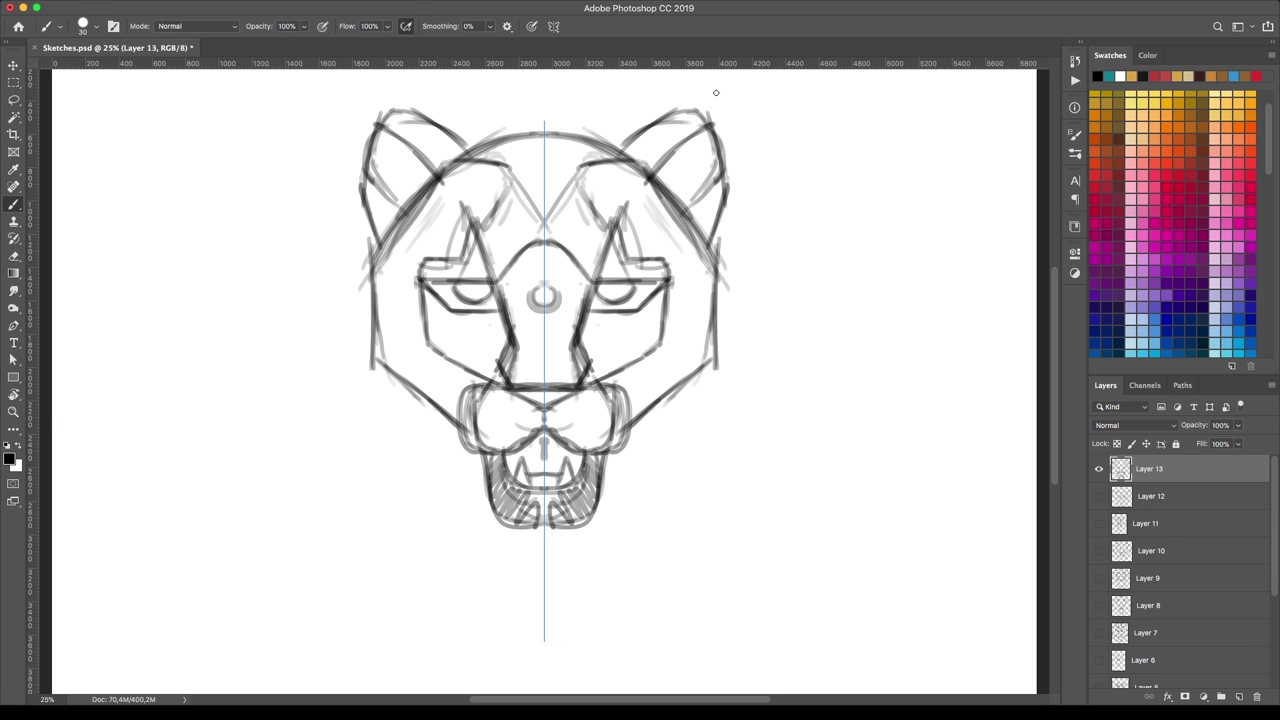
# - Scale the whole sketch down proportionally with Free Transform
pyautogui.hotkey('ctrl', 't')
pyautogui.moveTo(558, 106); pyautogui.dragTo(552, 183)
pyautogui.press('Return')
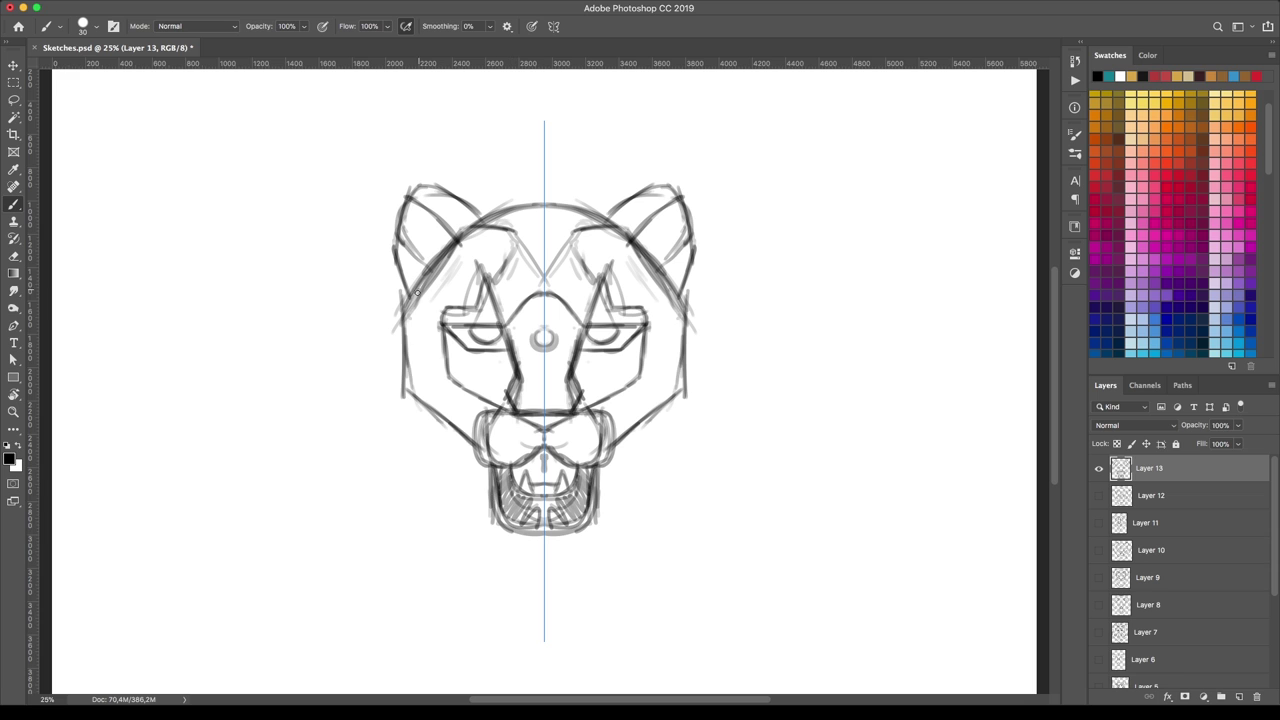
# - Sketch the shoulder diagonals and the long mane curves
pyautogui.moveTo(444, 258); pyautogui.dragTo(340, 395)
pyautogui.moveTo(390, 316)
pyautogui.mouseDown()
pyautogui.moveTo(334, 415)
pyautogui.moveTo(372, 420)
pyautogui.moveTo(405, 570)
pyautogui.mouseUp()
pyautogui.moveTo(481, 612); pyautogui.dragTo(520, 628)
pyautogui.moveTo(460, 232); pyautogui.dragTo(298, 412)
pyautogui.moveTo(372, 400); pyautogui.dragTo(330, 422)
# - Add the large arc over the head, the shoulder lines and short mane strokes
pyautogui.moveTo(345, 292)
pyautogui.mouseDown()
pyautogui.moveTo(322, 289)
pyautogui.moveTo(544, 118)
pyautogui.mouseUp()
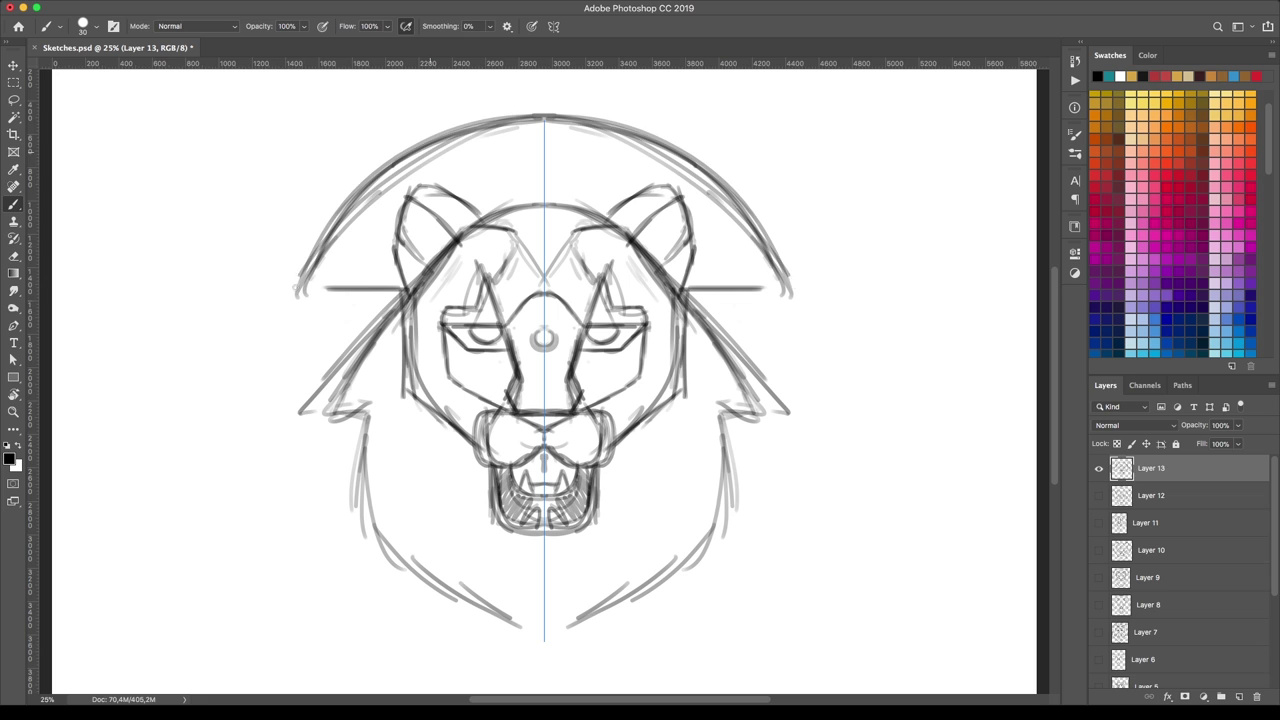
pyautogui.moveTo(290, 290); pyautogui.dragTo(460, 134)
pyautogui.moveTo(404, 282); pyautogui.dragTo(268, 434)
pyautogui.moveTo(378, 410); pyautogui.dragTo(288, 418)
pyautogui.moveTo(365, 400)
pyautogui.mouseDown()
pyautogui.moveTo(373, 466)
pyautogui.moveTo(470, 610)
pyautogui.mouseUp()
# - Add lower mane curves, chin chevrons, top crossing arcs and vertical mane panel lines
pyautogui.moveTo(430, 575); pyautogui.dragTo(544, 640)
pyautogui.moveTo(500, 118); pyautogui.dragTo(544, 156)
pyautogui.moveTo(495, 156); pyautogui.dragTo(544, 150)
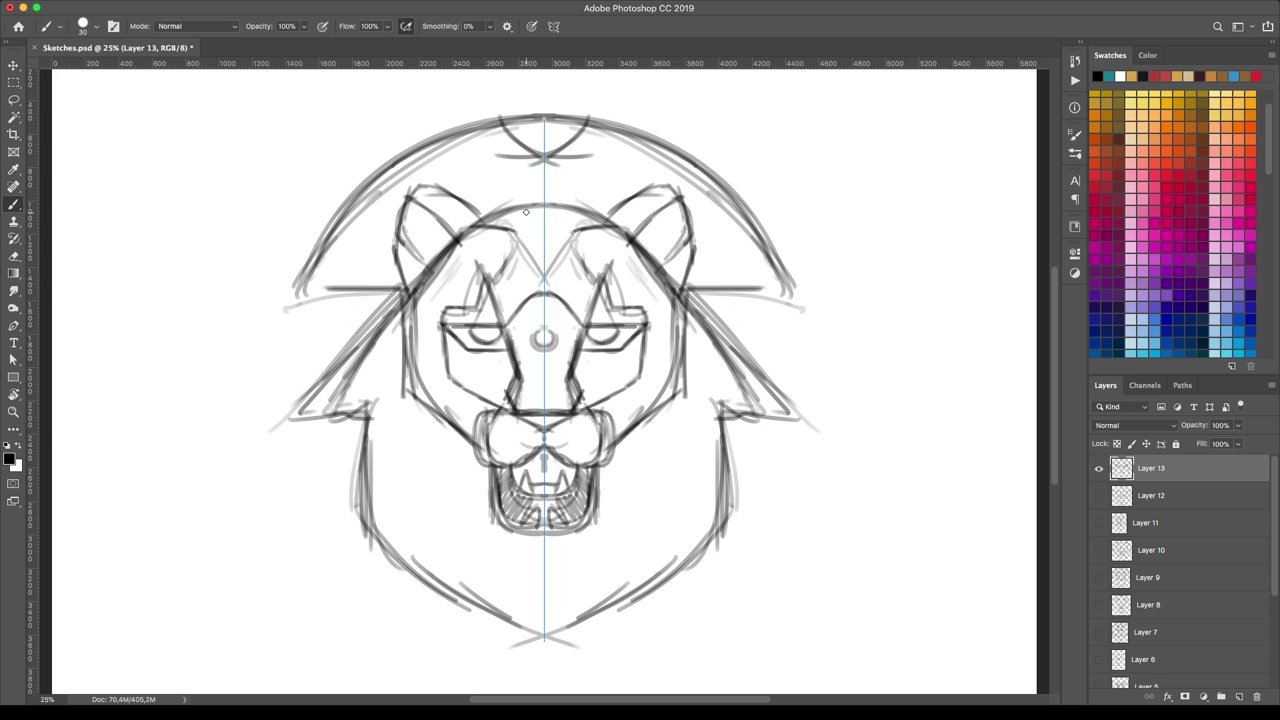
pyautogui.moveTo(523, 577); pyautogui.dragTo(490, 607)
pyautogui.moveTo(718, 448); pyautogui.dragTo(668, 534)
pyautogui.moveTo(684, 574); pyautogui.dragTo(672, 453)
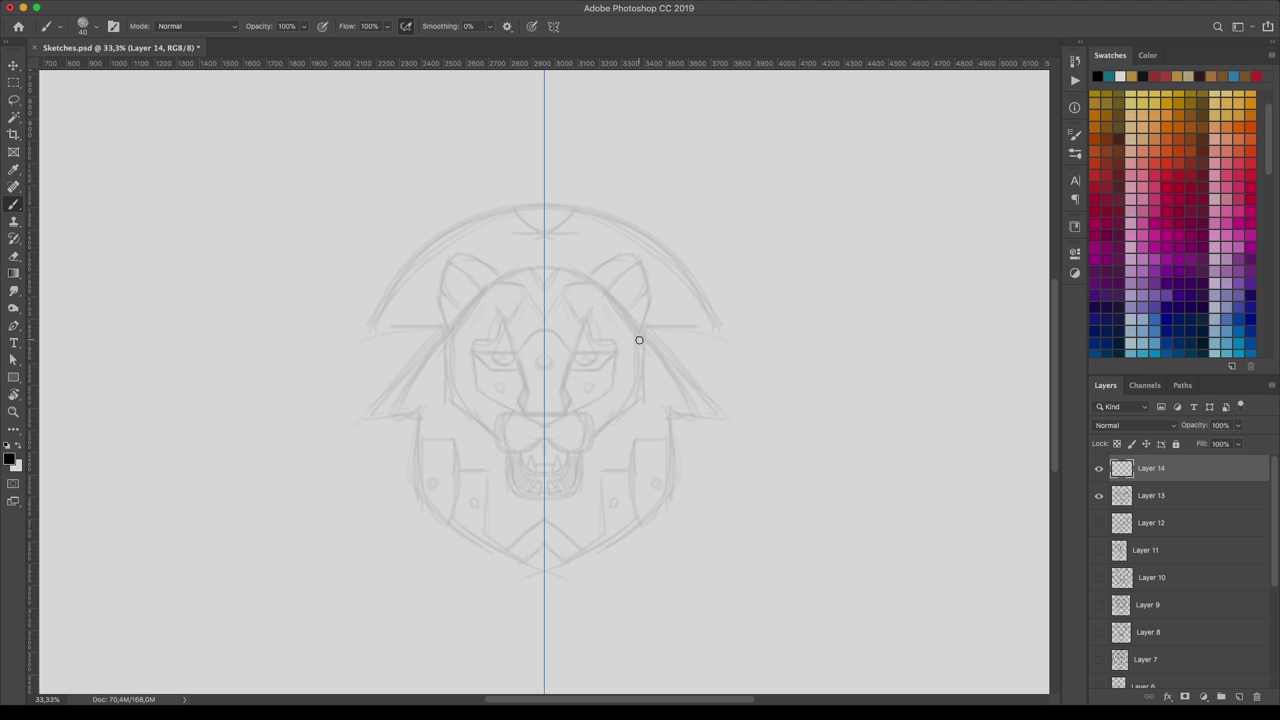
pyautogui.moveTo(639, 338); pyautogui.dragTo(639, 384)
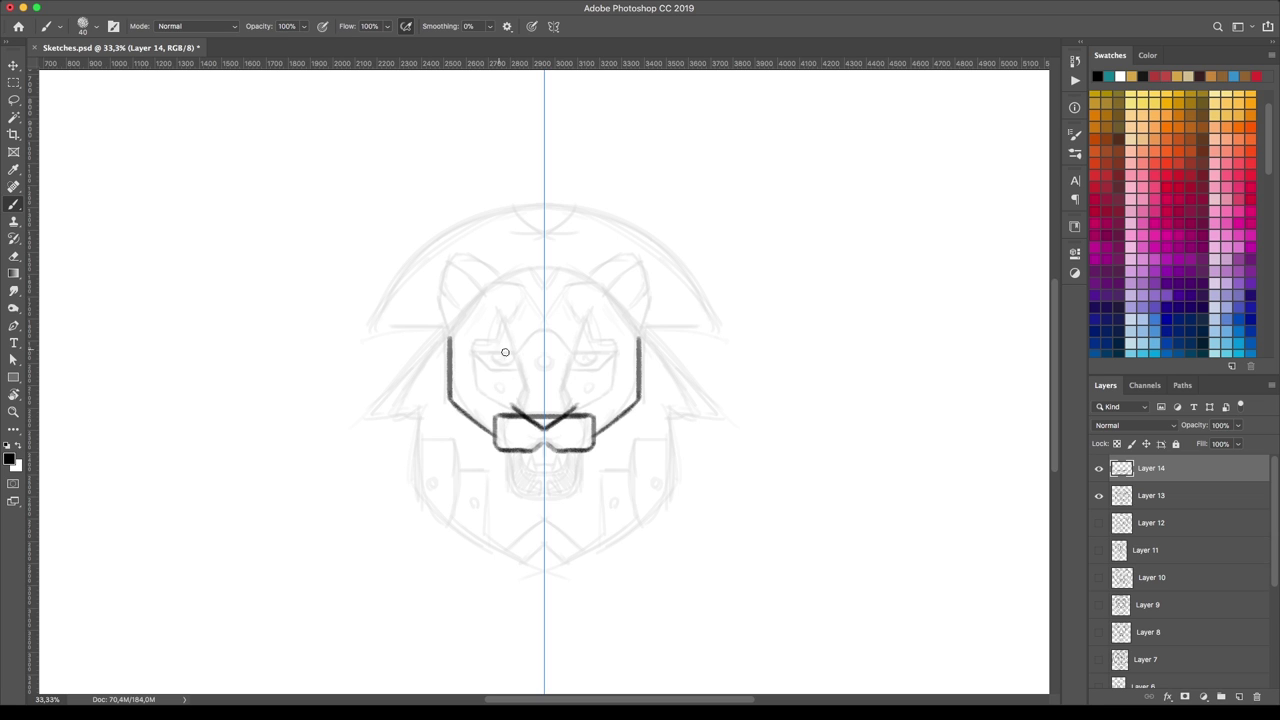
# - Redraw the muzzle and face diagonals and the ears as clean straight lines
pyautogui.moveTo(527, 387); pyautogui.dragTo(502, 347)
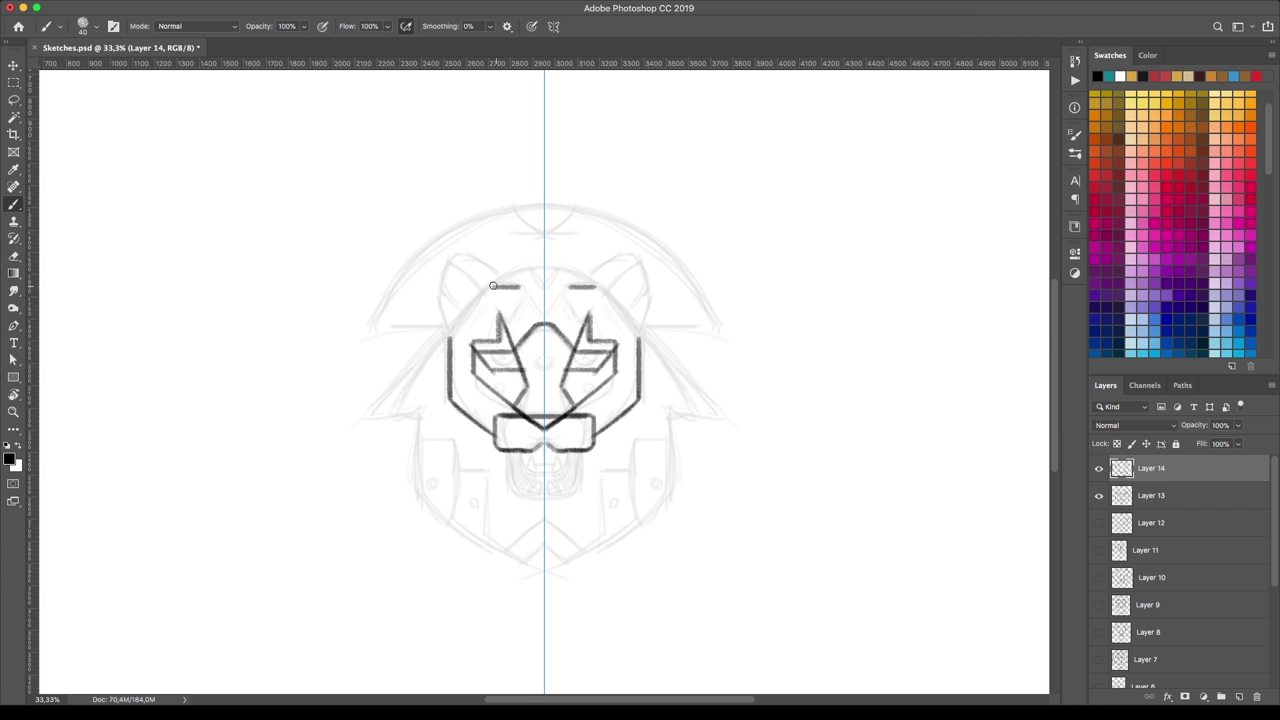
pyautogui.click(449, 336)
pyautogui.keyDown('shift'); pyautogui.click(493, 284); pyautogui.keyUp('shift')
pyautogui.moveTo(485, 297); pyautogui.dragTo(545, 268)
pyautogui.moveTo(444, 300); pyautogui.dragTo(474, 248)
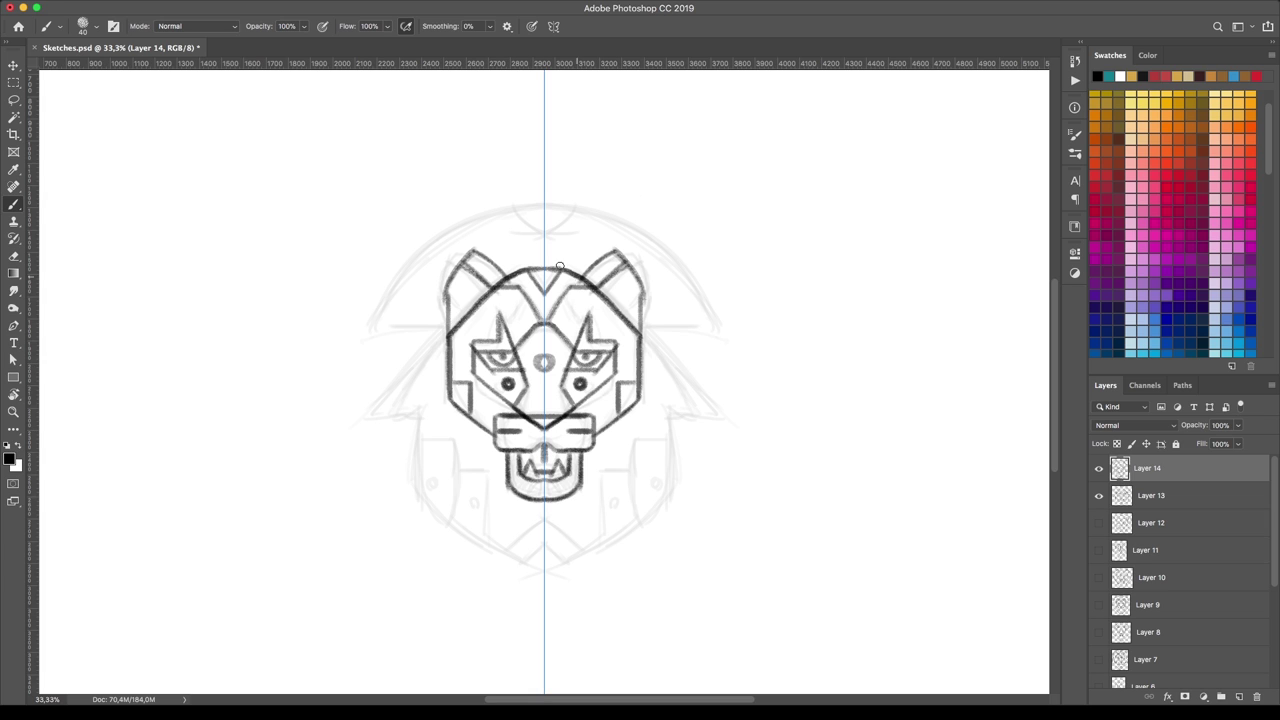
# - Redraw the mane arc, lower mane panels, chin chevron, top arc and mane curl marks
pyautogui.moveTo(446, 335)
pyautogui.mouseDown()
pyautogui.moveTo(532, 206)
pyautogui.moveTo(374, 300)
pyautogui.moveTo(500, 206)
pyautogui.moveTo(540, 206)
pyautogui.moveTo(362, 424)
pyautogui.moveTo(544, 590)
pyautogui.mouseUp()
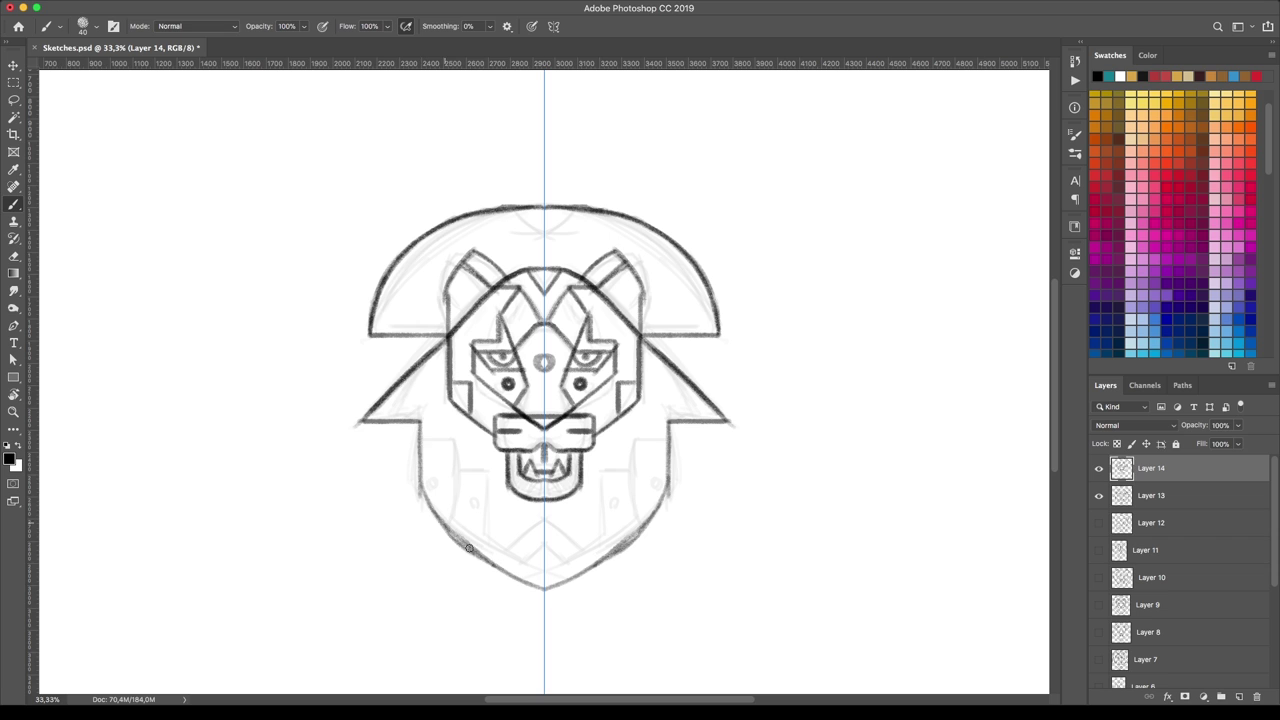
pyautogui.moveTo(455, 443); pyautogui.dragTo(456, 534)
pyautogui.moveTo(456, 470); pyautogui.dragTo(490, 470)
pyautogui.moveTo(490, 562); pyautogui.dragTo(492, 471)
pyautogui.moveTo(501, 566); pyautogui.dragTo(544, 520)
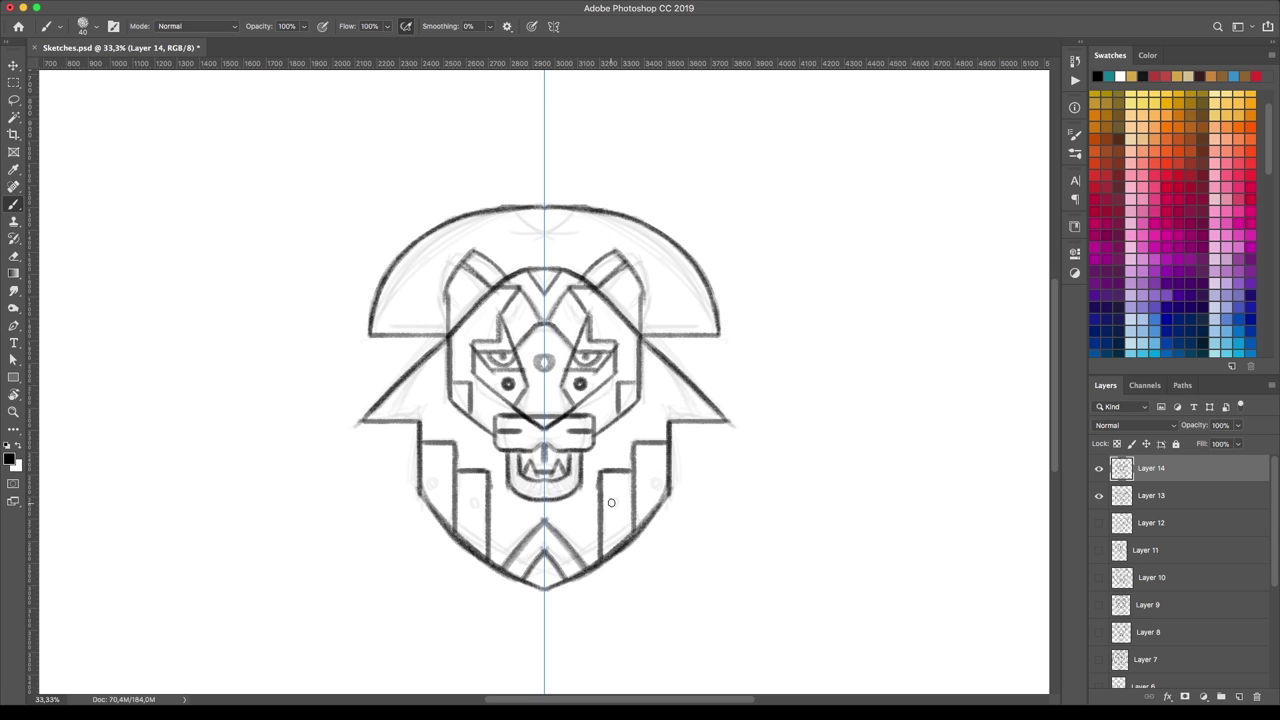
pyautogui.moveTo(478, 213); pyautogui.dragTo(544, 240)
pyautogui.moveTo(688, 301); pyautogui.dragTo(680, 313)
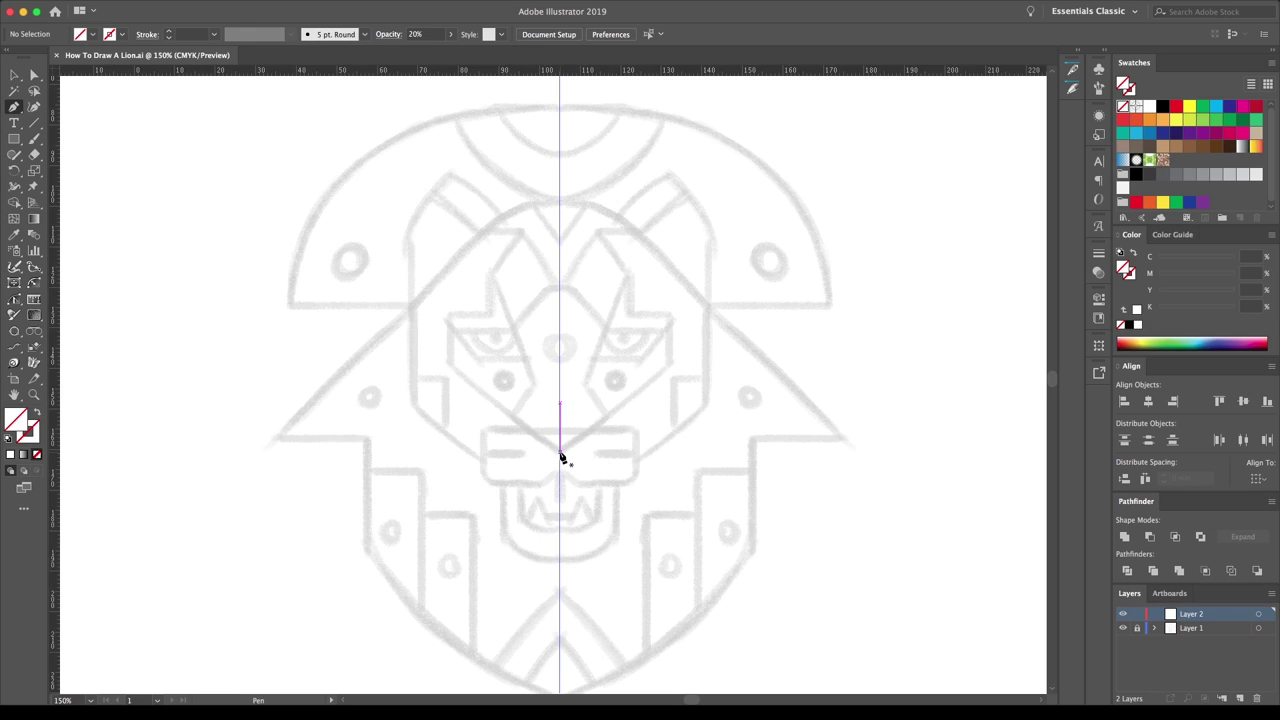
# - Trace the muzzle diagonal and the vertical and horizontal lines above the left eye
pyautogui.click(559, 452)
pyautogui.click(449, 364)
pyautogui.press('Escape')
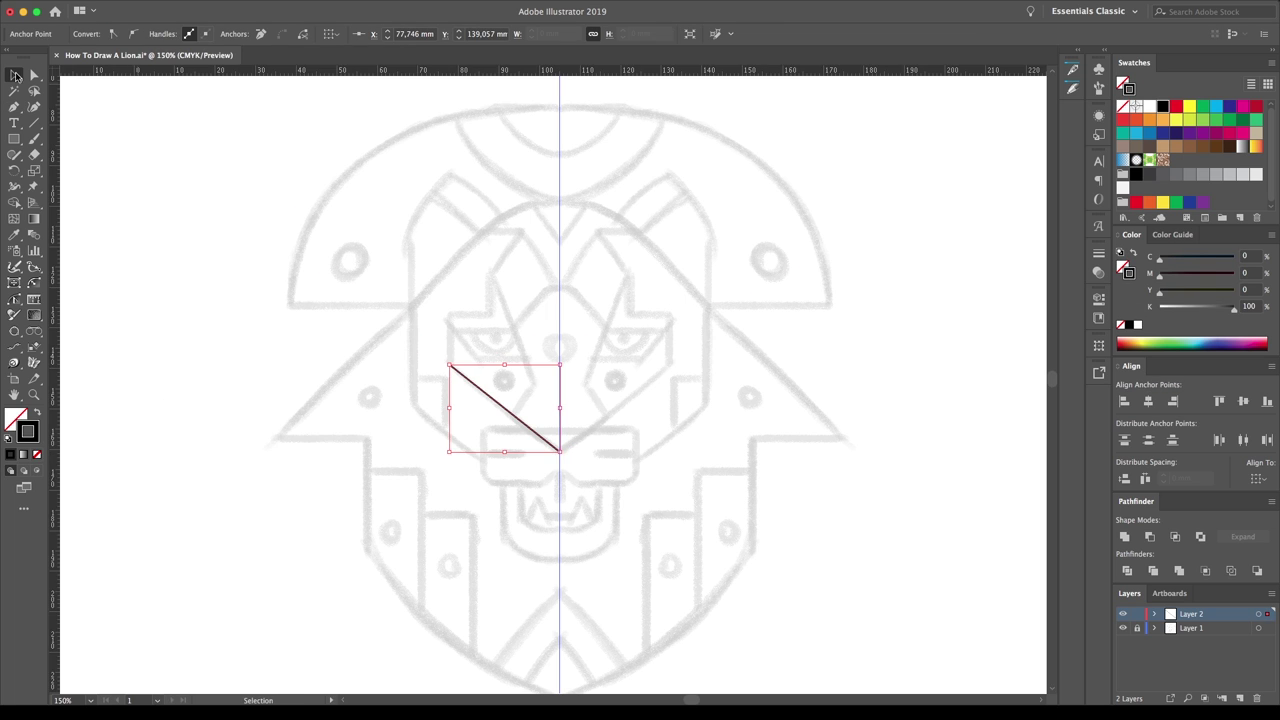
pyautogui.click(449, 364)
pyautogui.click(447, 330)
pyautogui.click(516, 331)
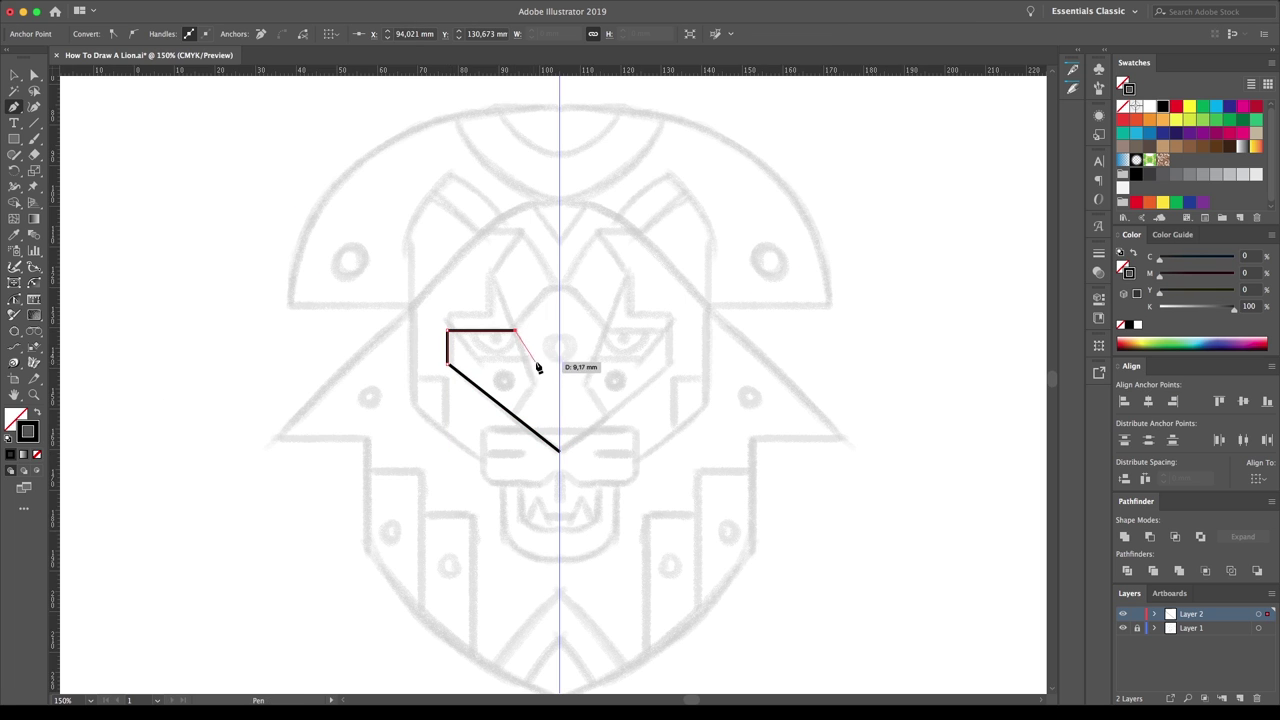
pyautogui.keyDown('ctrl'); pyautogui.click(464, 474); pyautogui.keyUp('ctrl')
# - Draw the muzzle box and delete the unwanted top segments
pyautogui.click(559, 470)
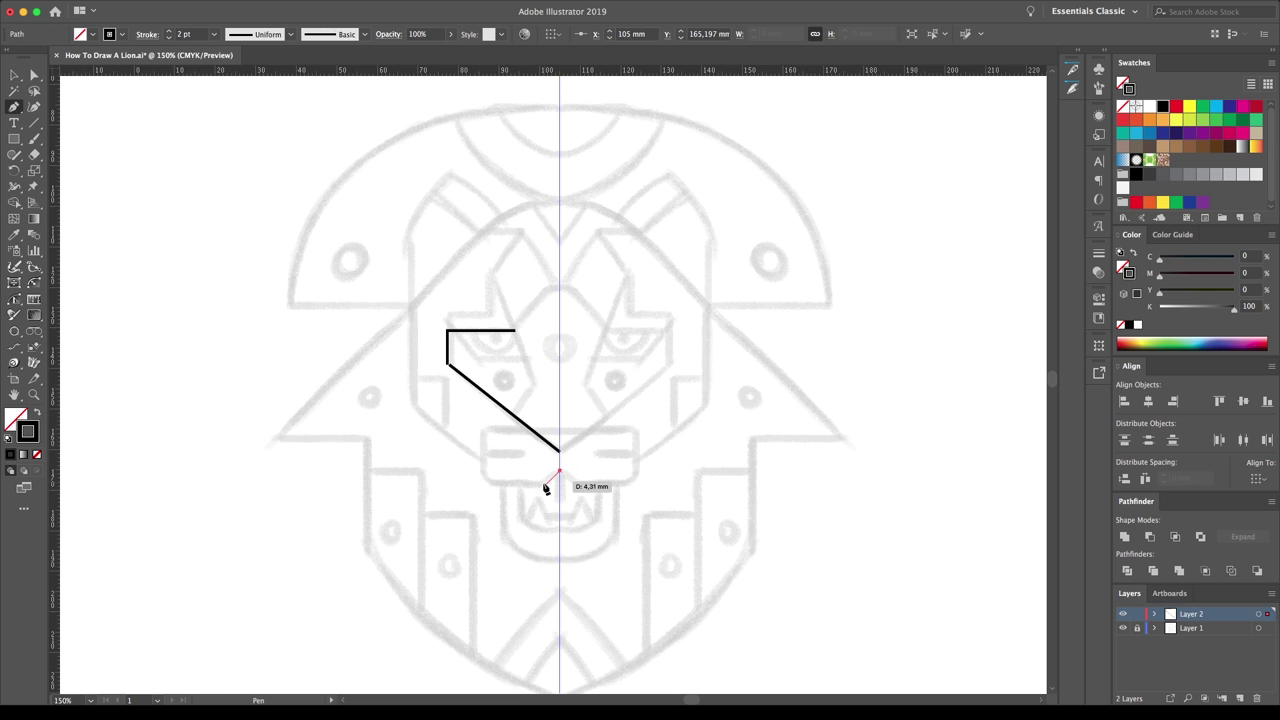
pyautogui.click(482, 487)
pyautogui.click(481, 428)
pyautogui.click(559, 428)
pyautogui.press('a')
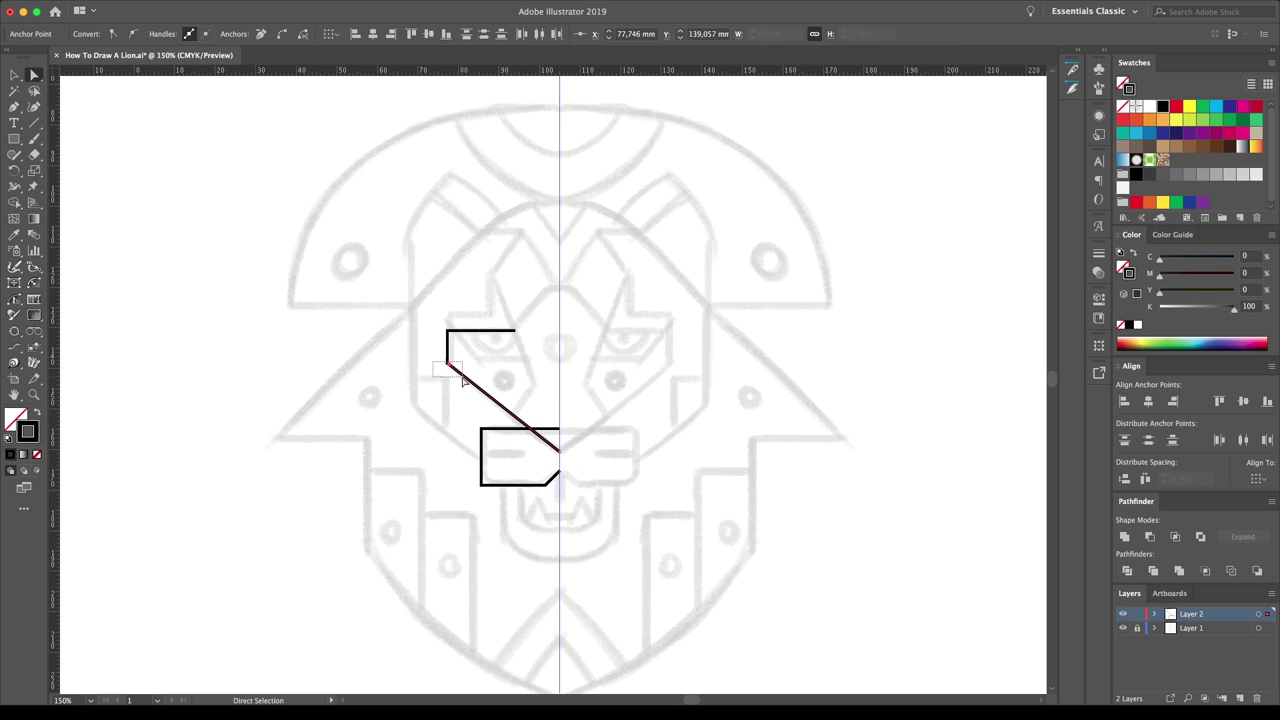
pyautogui.moveTo(457, 352)
pyautogui.mouseDown()
pyautogui.moveTo(421, 316)
pyautogui.moveTo(648, 496)
pyautogui.mouseUp()
pyautogui.press('Delete')
# - Set the new lines' stroke weight to 3 pt
pyautogui.press('v')
pyautogui.click(170, 30)
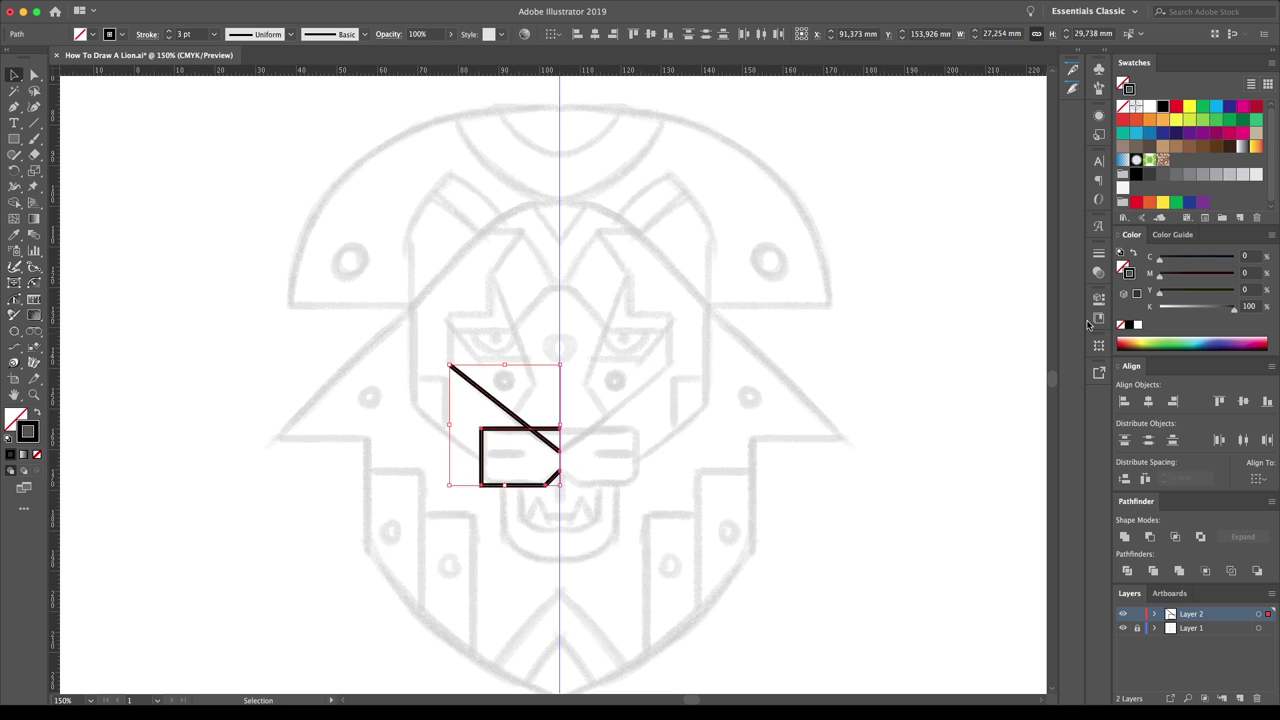
pyautogui.click(1099, 253)
pyautogui.click(800, 256)
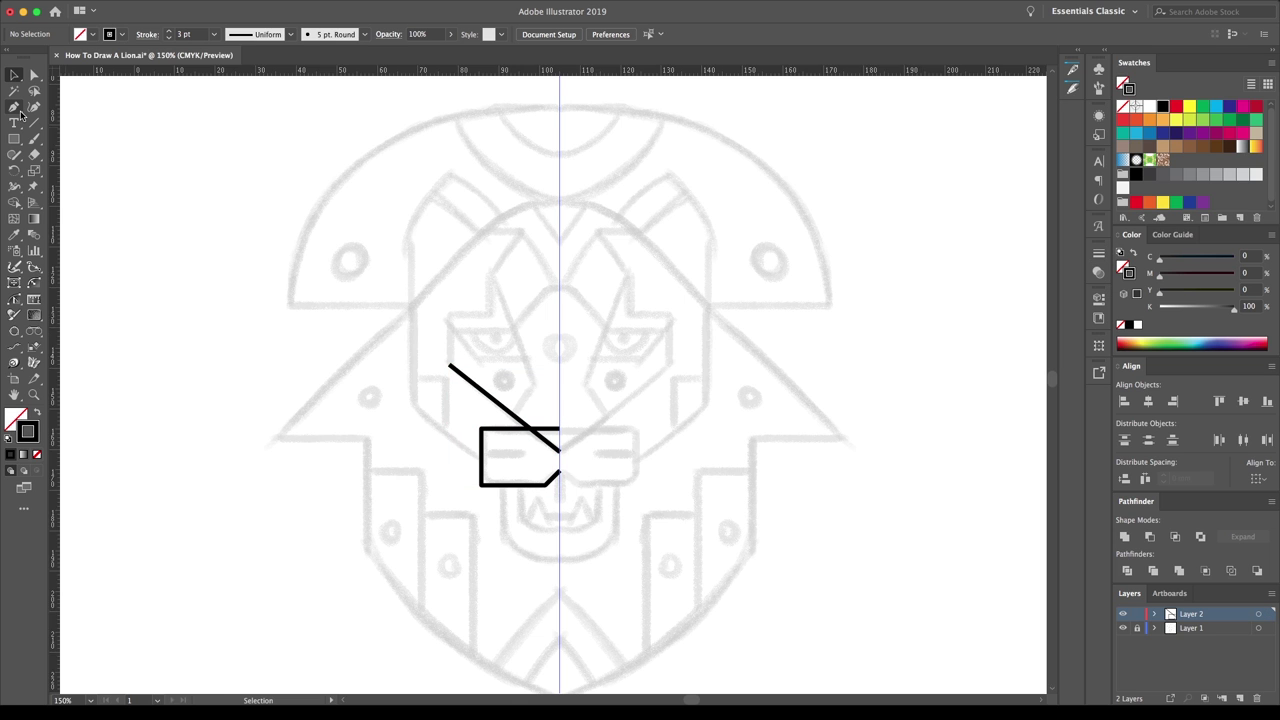
# - Zoom out and add a vertical segment rising from the diagonal's upper end
pyautogui.press('z')
pyautogui.moveTo(307, 98); pyautogui.dragTo(877, 640)
pyautogui.hscroll(-3, 513, 407)
pyautogui.press('p')
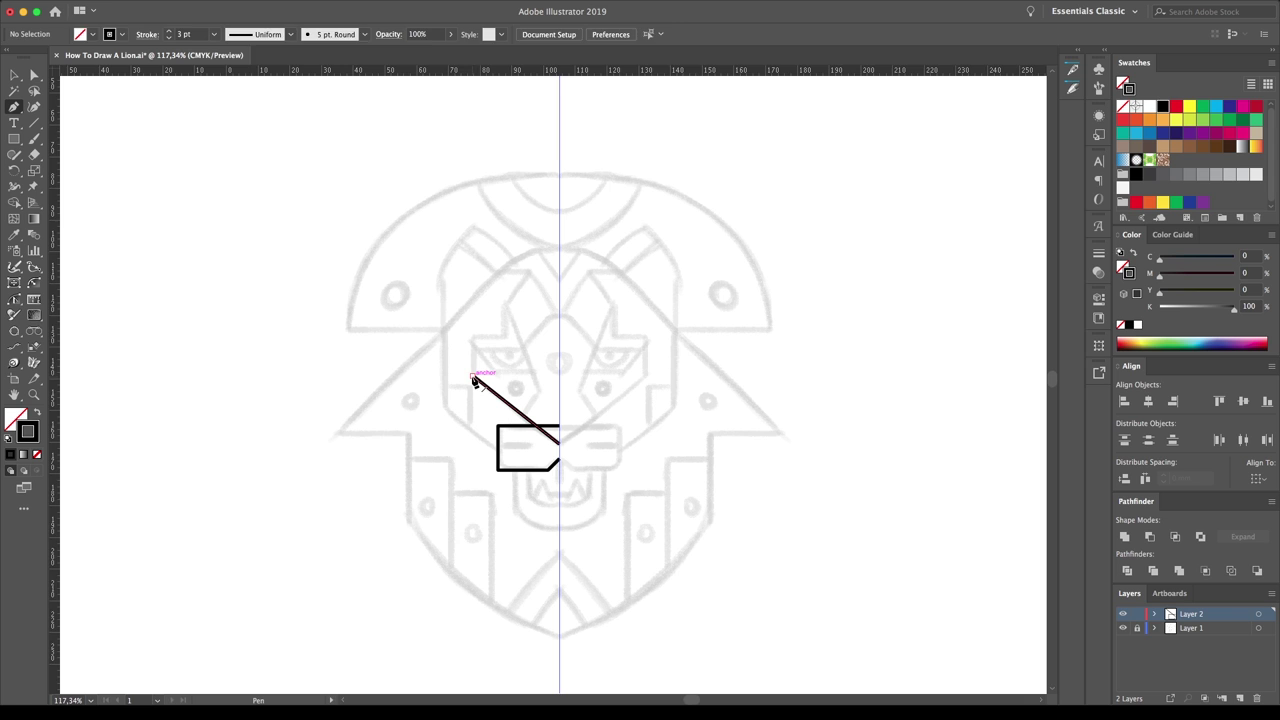
pyautogui.click(474, 380)
pyautogui.click(472, 338)
pyautogui.press('v')
pyautogui.click(320, 253)
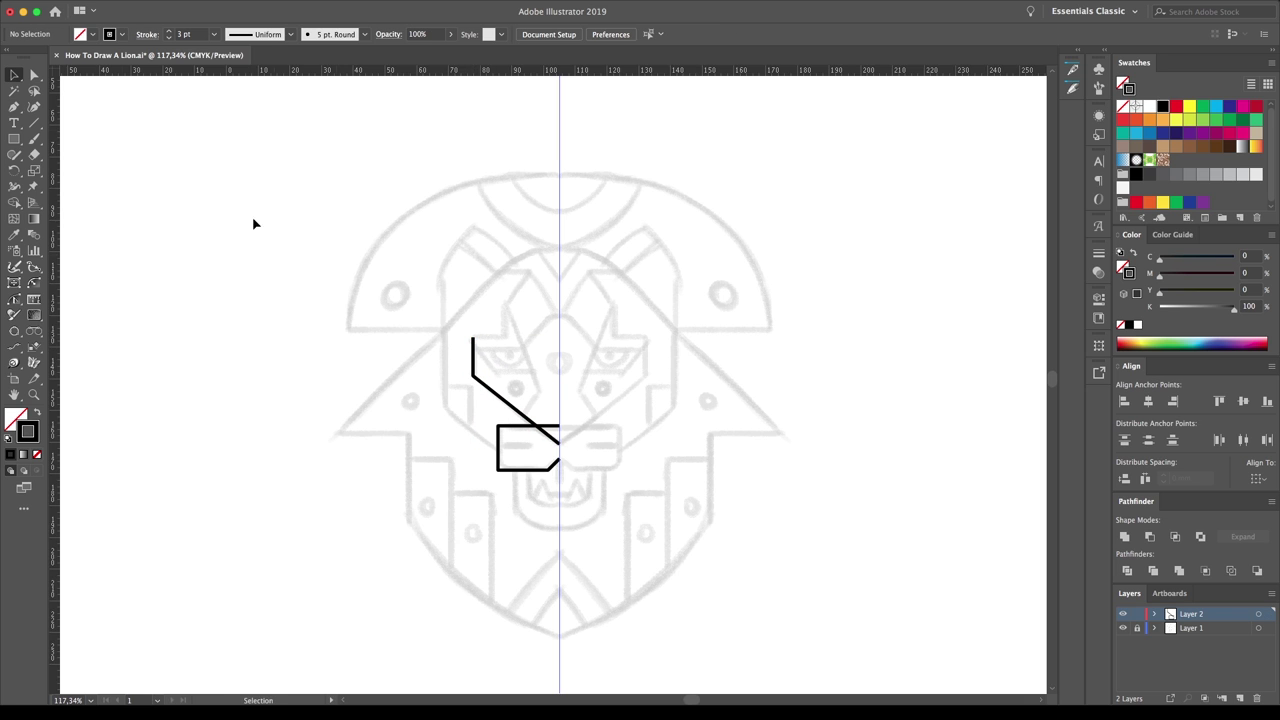
# - Draw the pointed left eye shape joined to the vertical line
pyautogui.click(522, 413)
pyautogui.click(543, 393)
pyautogui.click(503, 301)
pyautogui.click(503, 338)
pyautogui.hotkey('ctrl', 'shift', 'a')
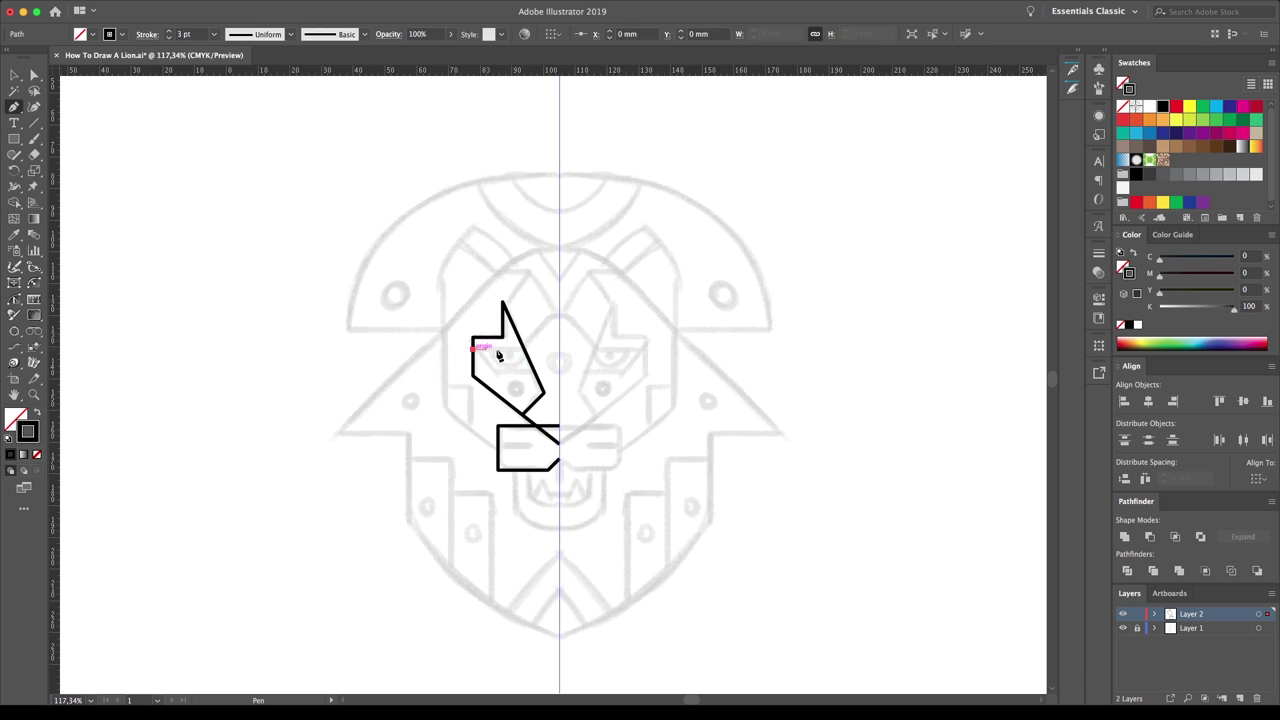
# - Add a diagonal under the eye and another beside it ending at the centre guide
pyautogui.click(473, 352)
pyautogui.click(495, 370)
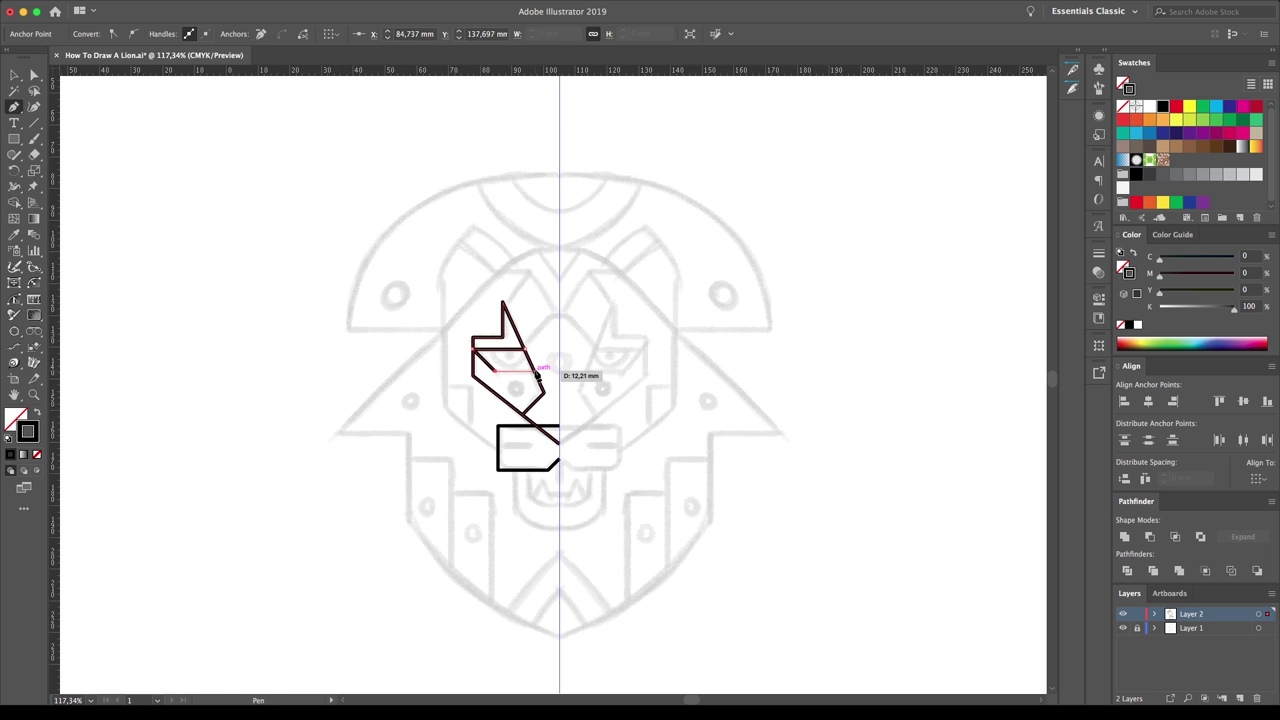
pyautogui.click(538, 372)
pyautogui.keyDown('ctrl'); pyautogui.click(428, 320); pyautogui.keyUp('ctrl')
pyautogui.click(521, 345)
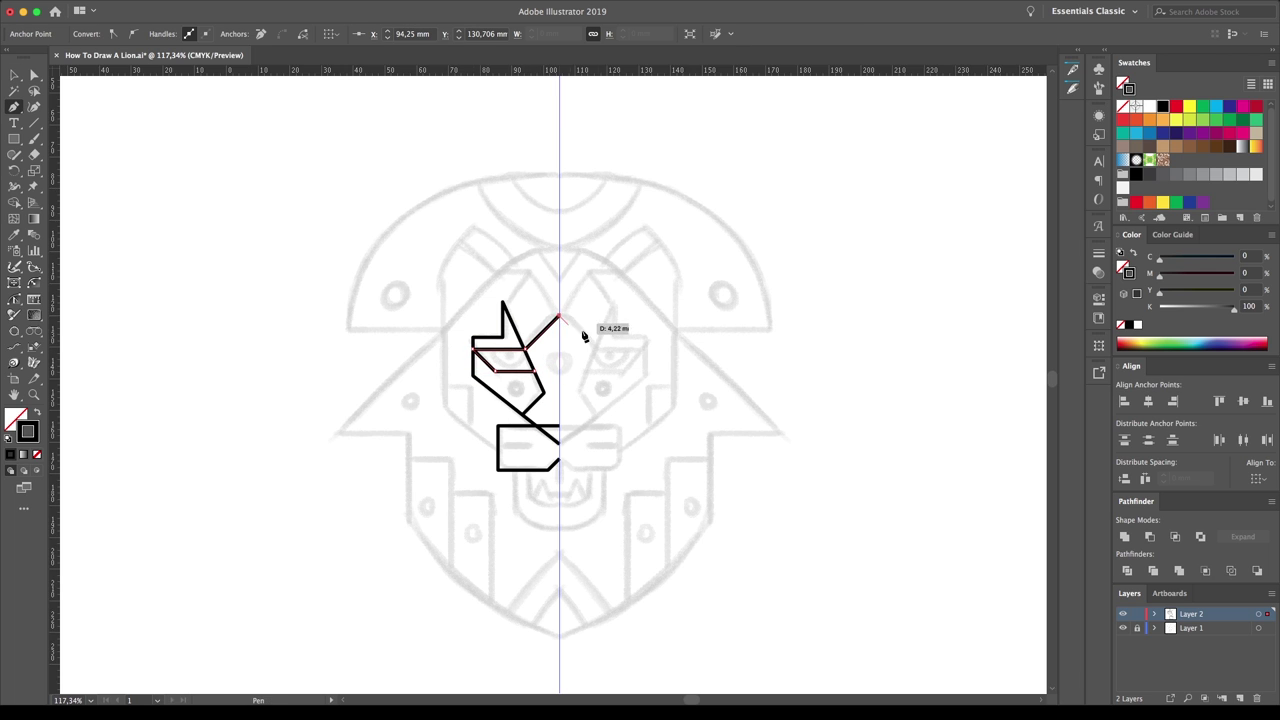
pyautogui.click(558, 316)
pyautogui.keyDown('ctrl'); pyautogui.click(605, 354); pyautogui.keyUp('ctrl')
# - Draw the left head outline from the centre guide down to the muzzle box corner
pyautogui.click(558, 248)
pyautogui.click(444, 324)
pyautogui.click(444, 408)
pyautogui.click(498, 460)
pyautogui.keyDown('ctrl'); pyautogui.click(363, 251); pyautogui.keyUp('ctrl')
# - Trace the inner eye path ending at the centre guide, then select its points
pyautogui.press('p')
pyautogui.click(502, 301)
pyautogui.click(533, 270)
pyautogui.click(464, 240)
pyautogui.click(495, 271)
pyautogui.click(559, 316)
pyautogui.press('v')
pyautogui.click(567, 349)
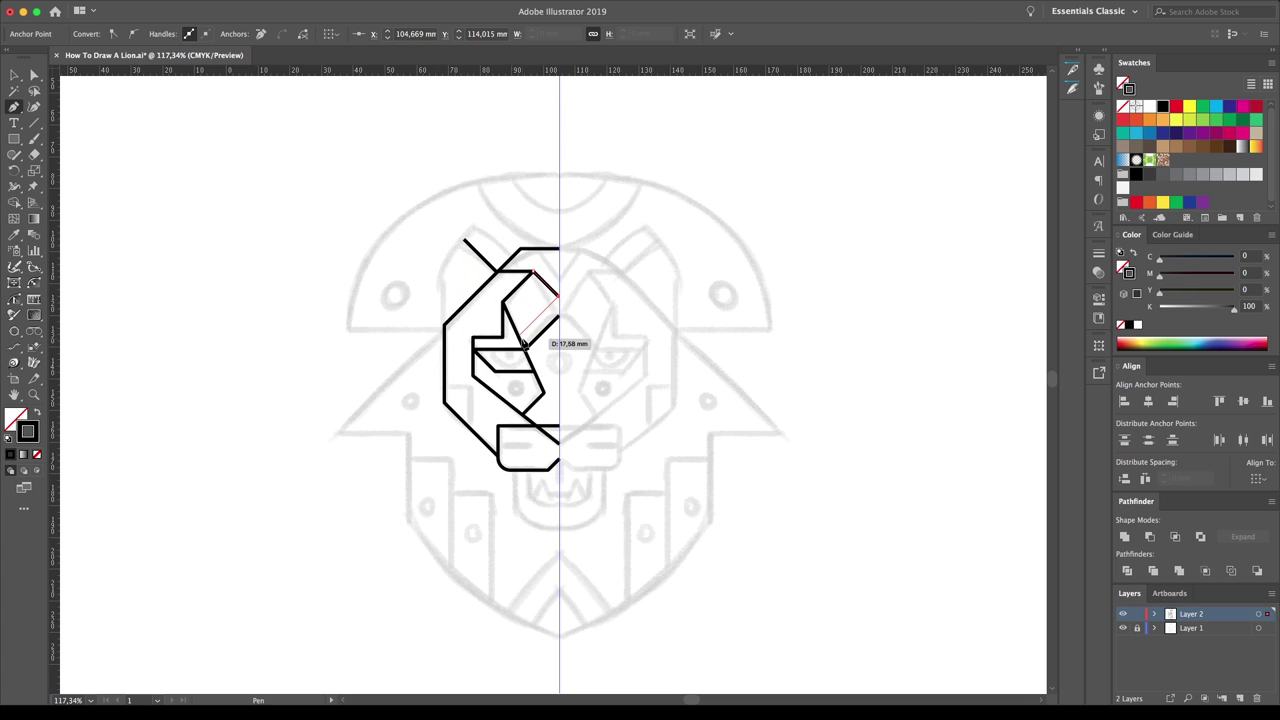
pyautogui.click(500, 412)
pyautogui.click(488, 378)
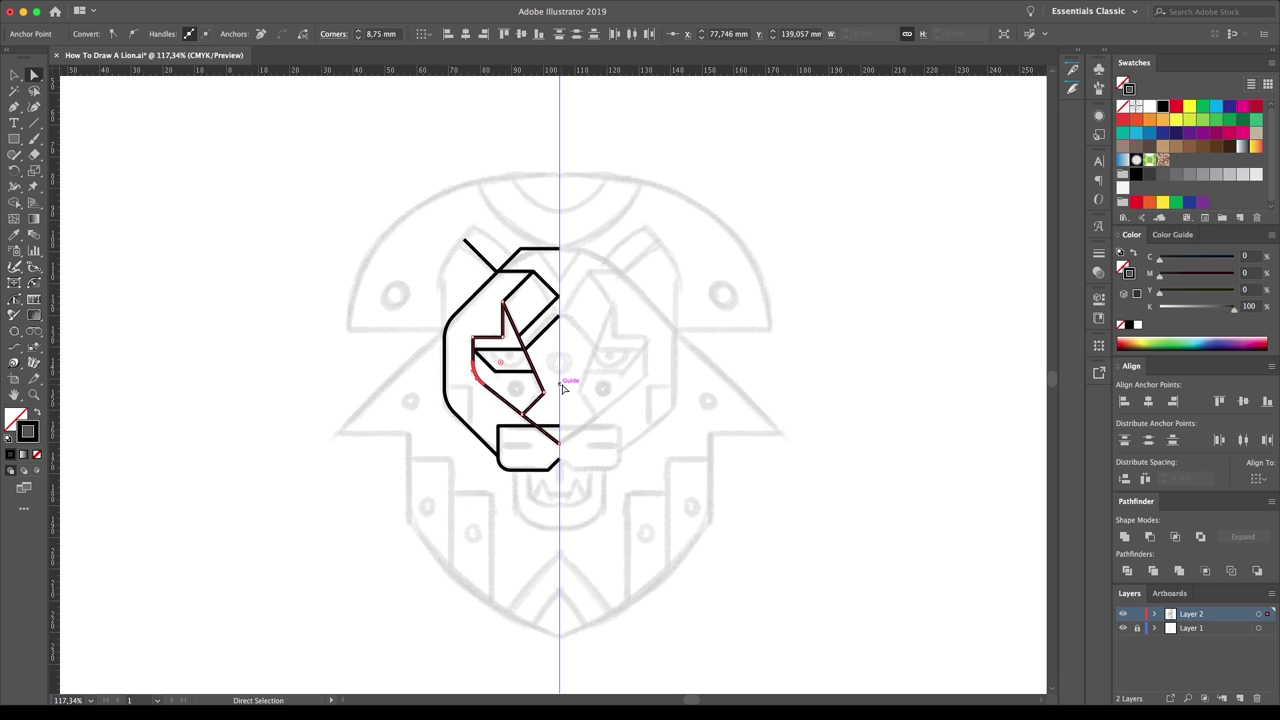
# - Round the corners of the outer head outline with live corners
pyautogui.click(603, 399)
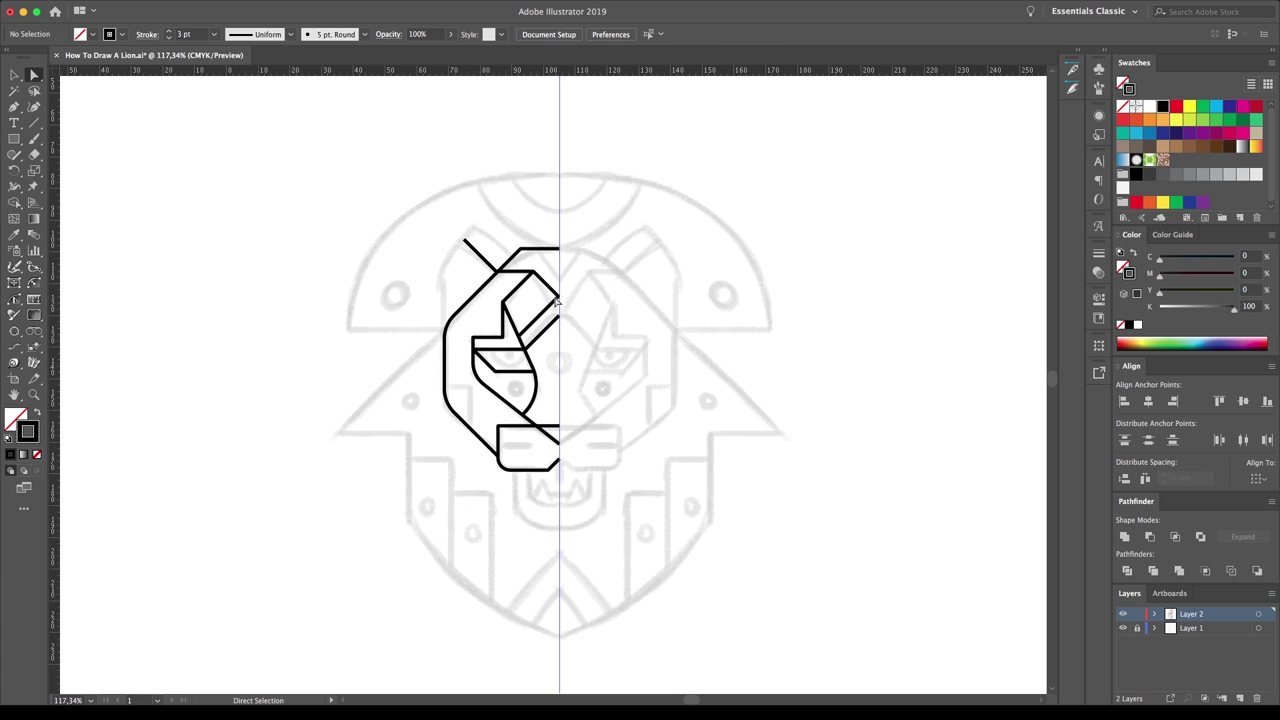
pyautogui.click(523, 257)
pyautogui.moveTo(527, 265); pyautogui.dragTo(560, 282)
pyautogui.click(629, 310)
# - Draw a short forehead diagonal and a rounded corner path across the face
pyautogui.click(14, 106)
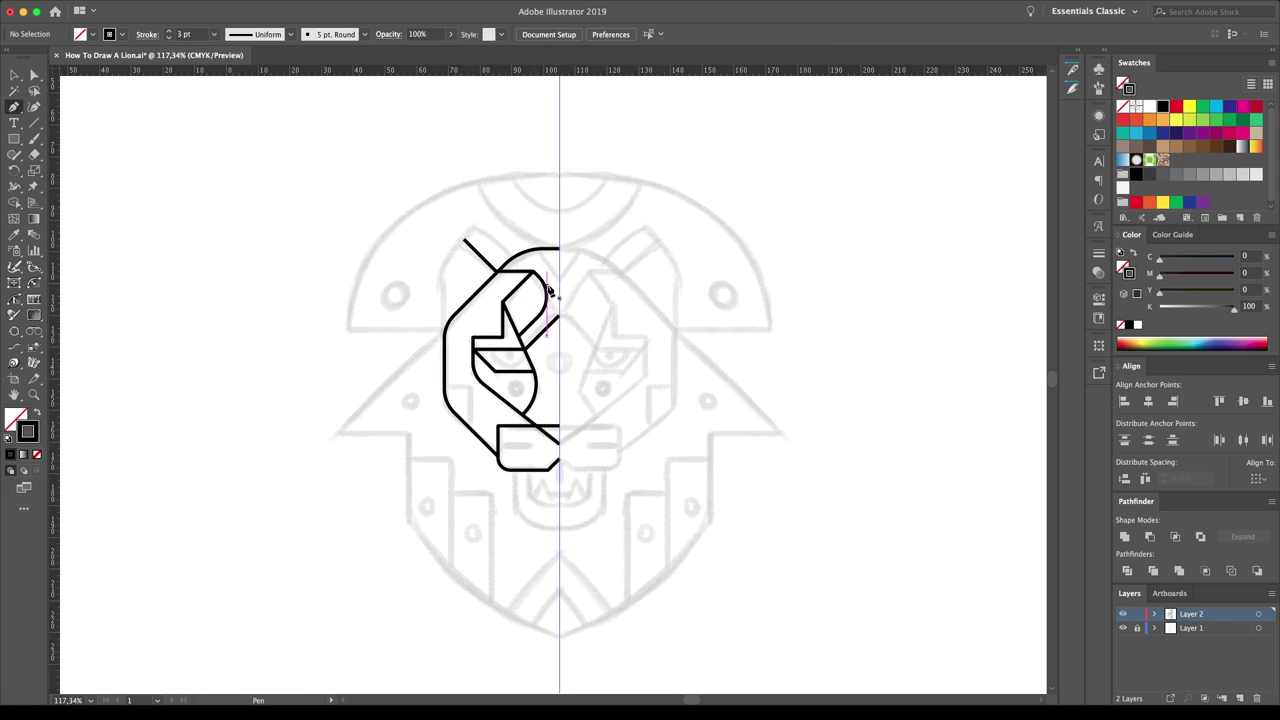
pyautogui.click(541, 253)
pyautogui.click(558, 268)
pyautogui.keyDown('super'); pyautogui.click(590, 318); pyautogui.keyUp('super')
pyautogui.click(14, 106)
pyautogui.click(444, 383)
pyautogui.click(472, 430)
pyautogui.keyDown('super'); pyautogui.click(476, 395); pyautogui.keyUp('super')
pyautogui.moveTo(476, 395); pyautogui.dragTo(490, 408)
# - Draw the outer mane edge down the left side, curving the bottom to the centre line
pyautogui.click(14, 107)
pyautogui.click(458, 312)
pyautogui.click(339, 431)
pyautogui.click(411, 431)
pyautogui.click(411, 628)
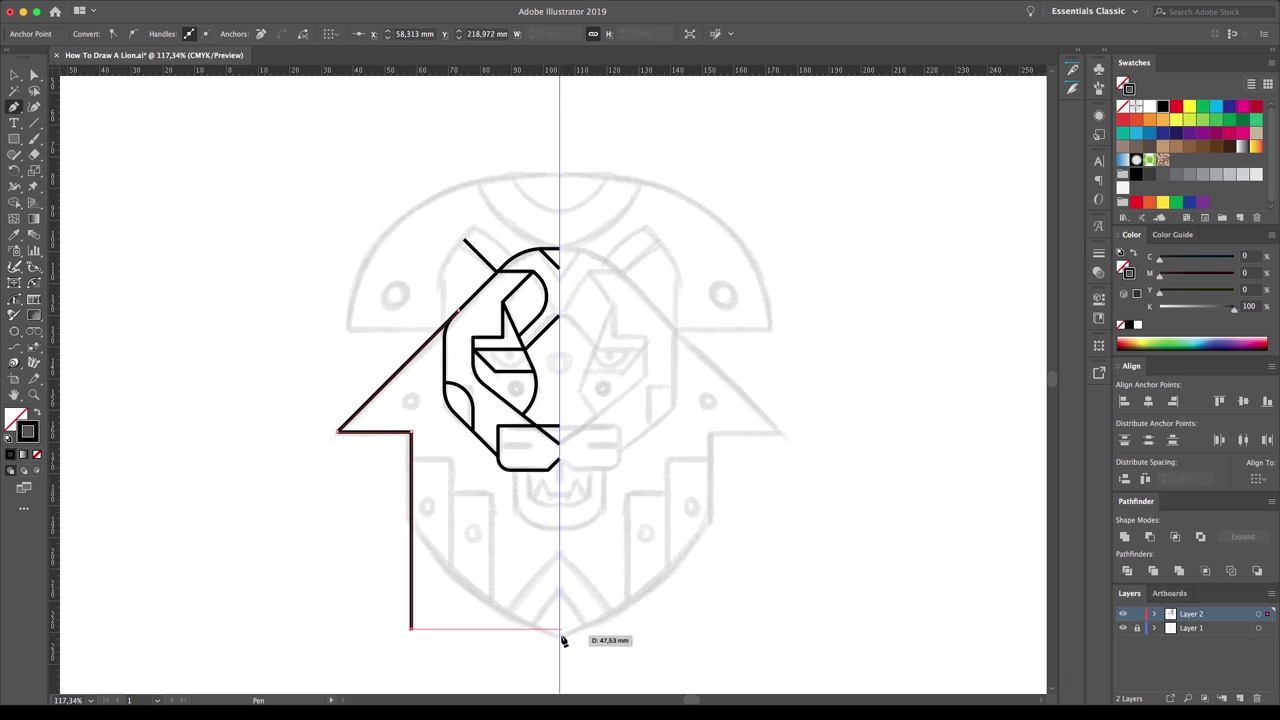
pyautogui.moveTo(559, 640); pyautogui.dragTo(665, 640)
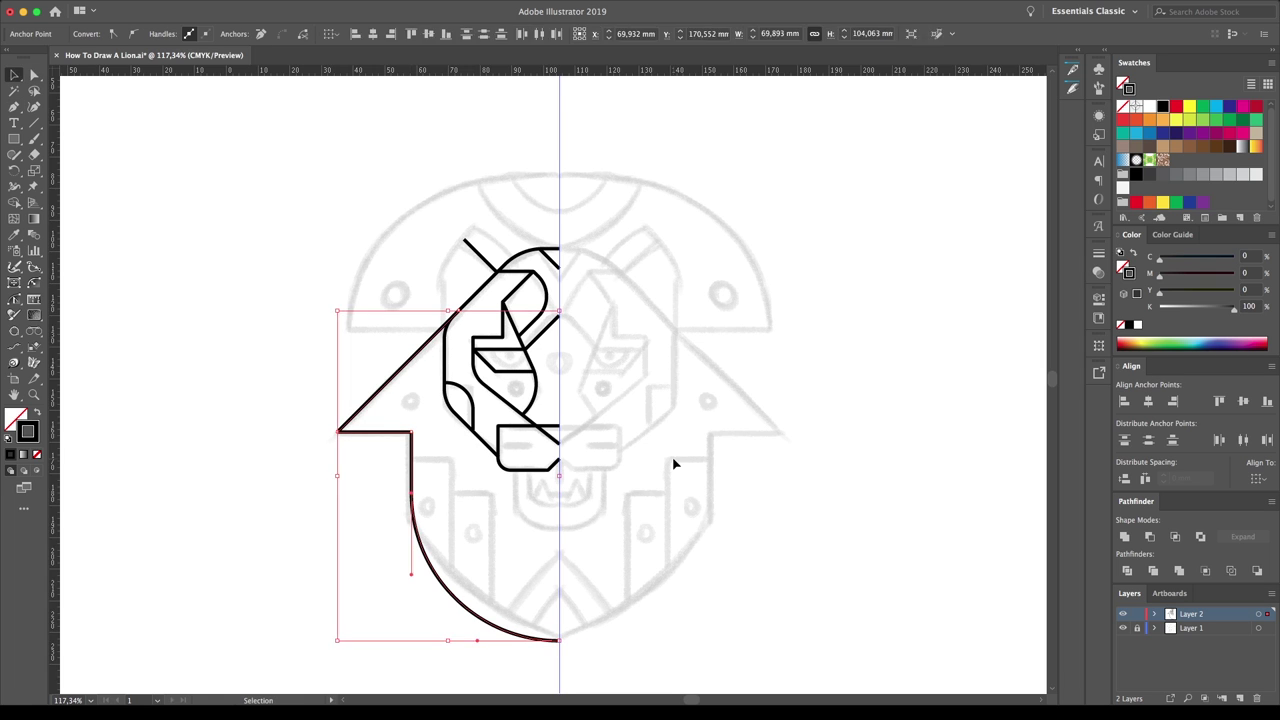
pyautogui.click(14, 107)
# - Draw the top crest path and round its top-left corner into a large arc
pyautogui.click(458, 323)
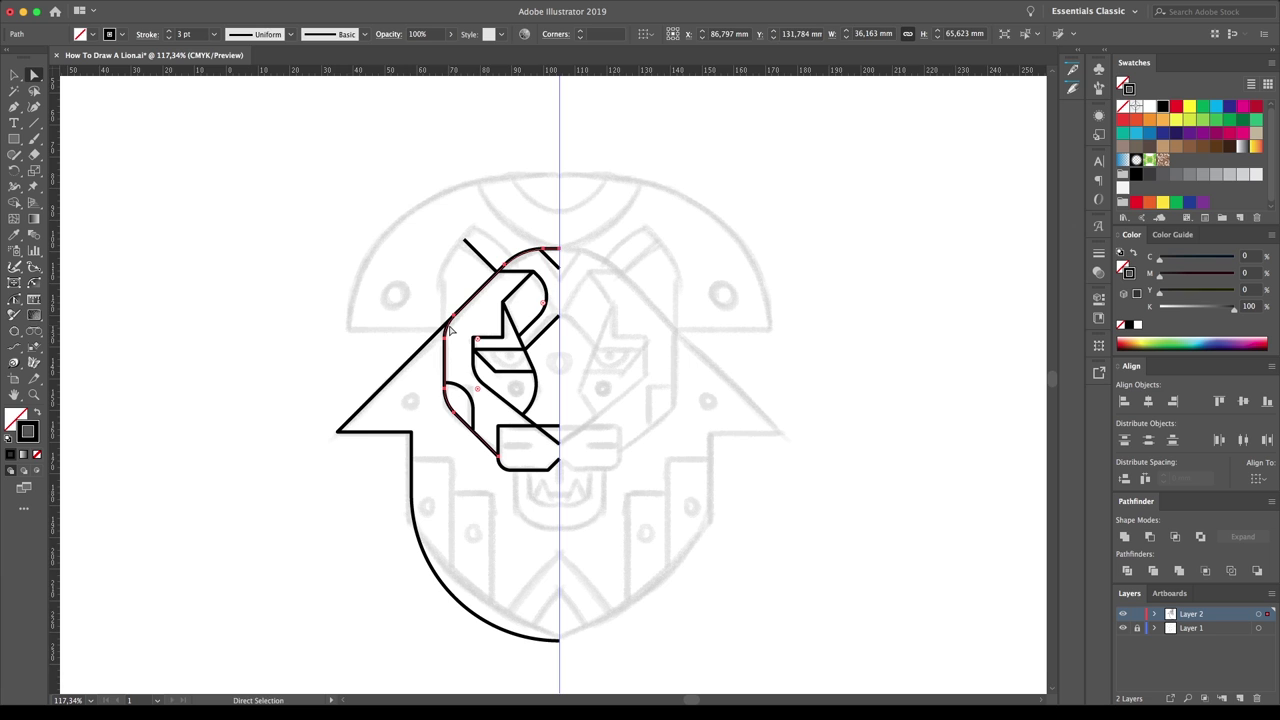
pyautogui.click(347, 323)
pyautogui.click(347, 178)
pyautogui.click(559, 178)
pyautogui.press('a')
pyautogui.moveTo(286, 157); pyautogui.dragTo(394, 223)
pyautogui.moveTo(362, 193); pyautogui.dragTo(440, 250)
pyautogui.click(402, 304)
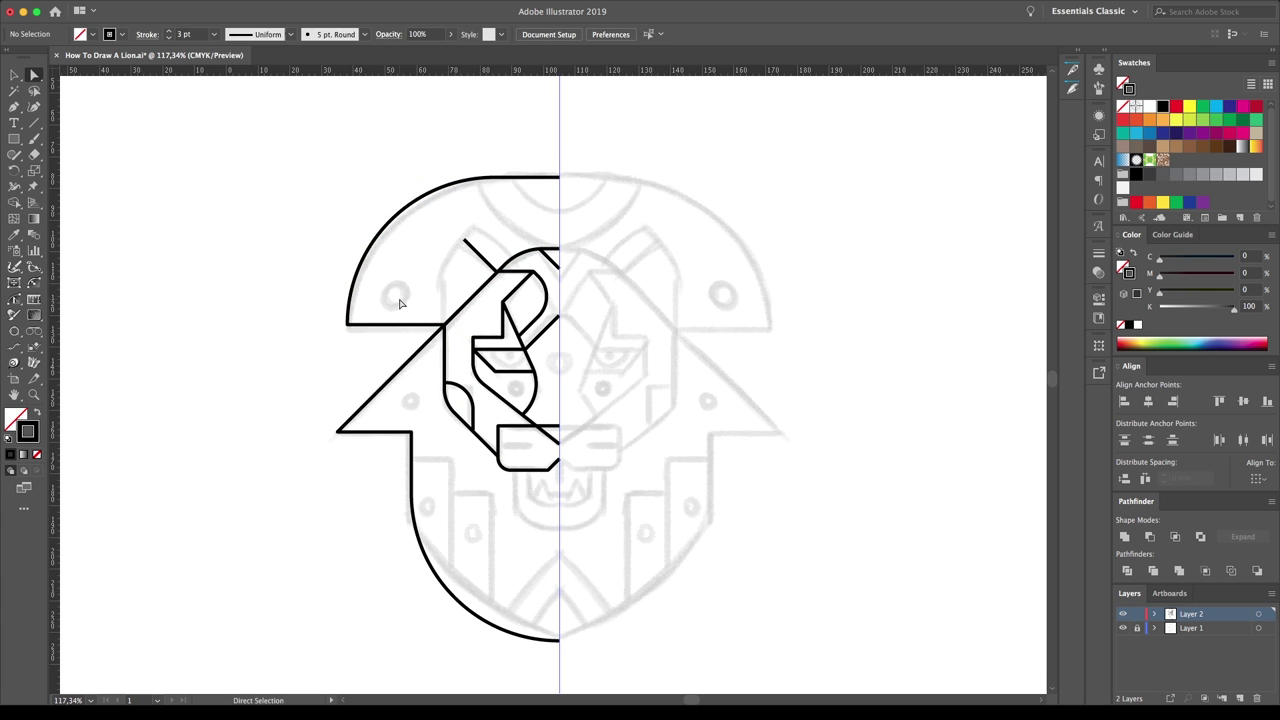
# - Draw the forehead plate beside the face, round its top corners, and add a small circle
pyautogui.press('p')
pyautogui.click(444, 324)
pyautogui.click(444, 262)
pyautogui.click(483, 224)
pyautogui.click(515, 257)
pyautogui.press('a')
pyautogui.click(444, 262)
pyautogui.moveTo(454, 268)
pyautogui.mouseDown()
pyautogui.moveTo(515, 225)
pyautogui.moveTo(470, 245)
pyautogui.mouseUp()
pyautogui.click(452, 228)
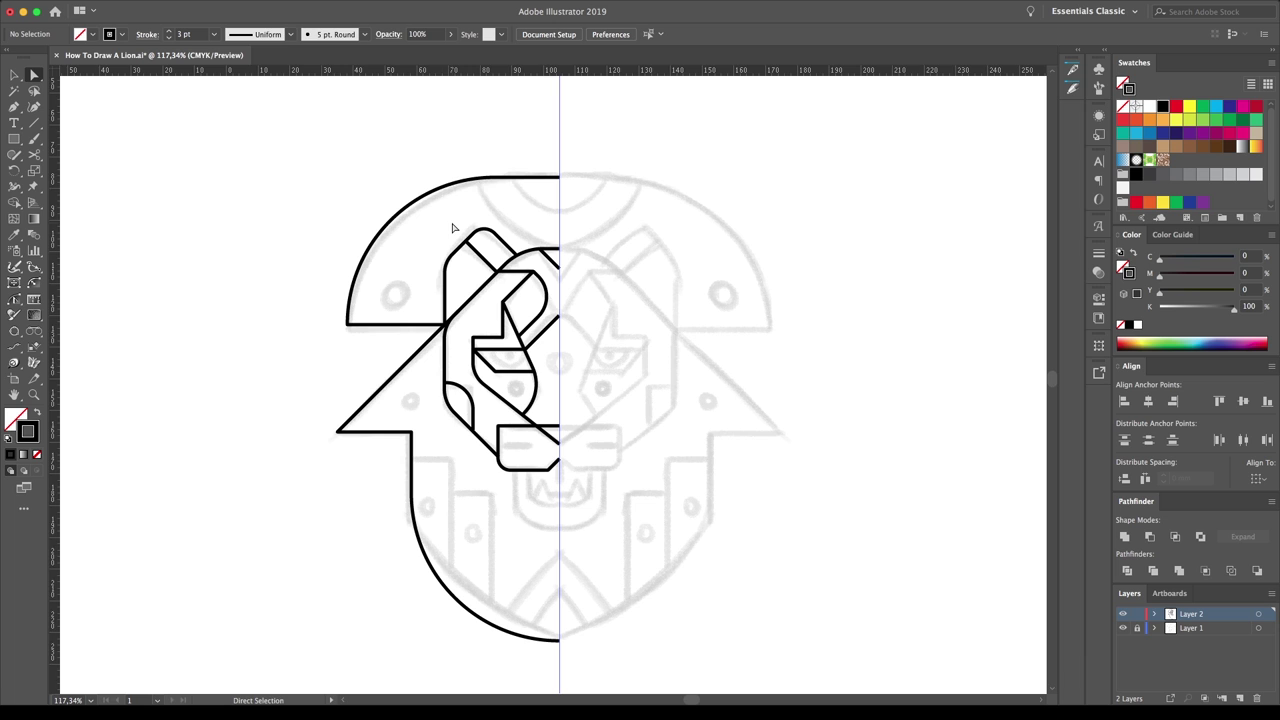
pyautogui.moveTo(16, 141); pyautogui.dragTo(60, 163)
# - Draw small circles on the shoulder, the face and the eye pupil
pyautogui.moveTo(386, 282); pyautogui.dragTo(405, 301)
pyautogui.moveTo(506, 379); pyautogui.dragTo(524, 397)
pyautogui.click(620, 374)
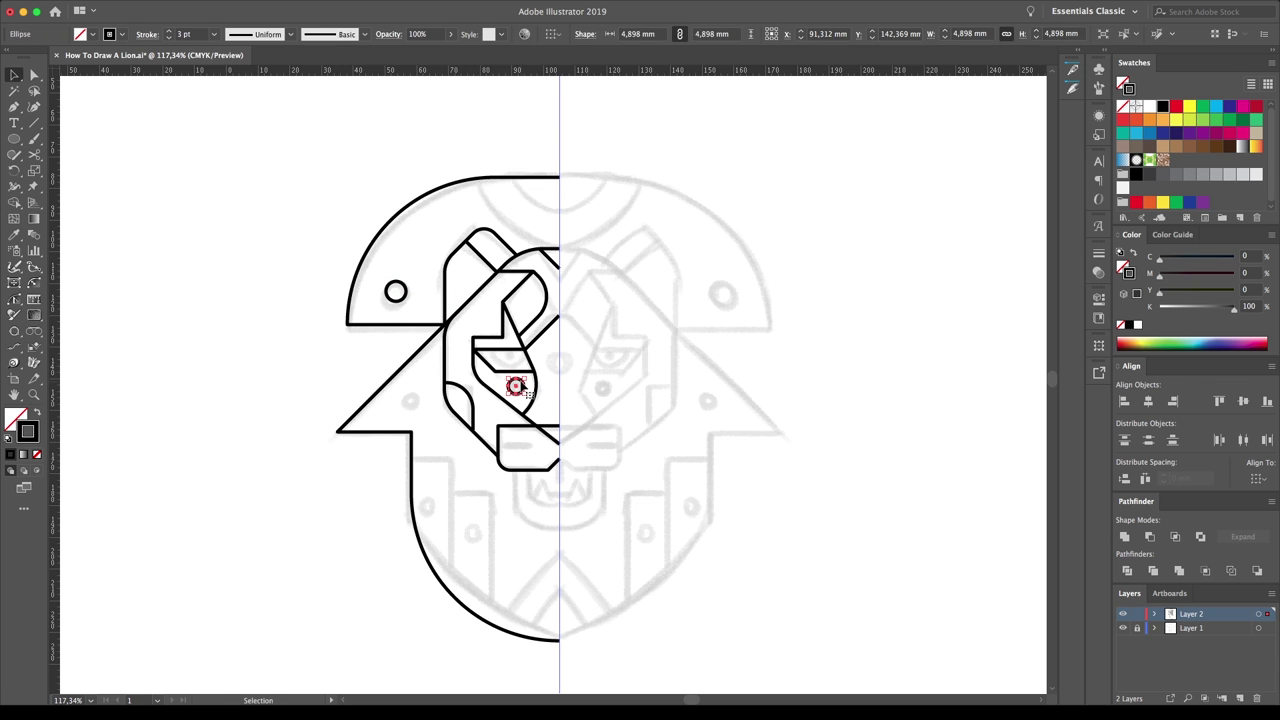
pyautogui.moveTo(494, 337); pyautogui.dragTo(522, 365)
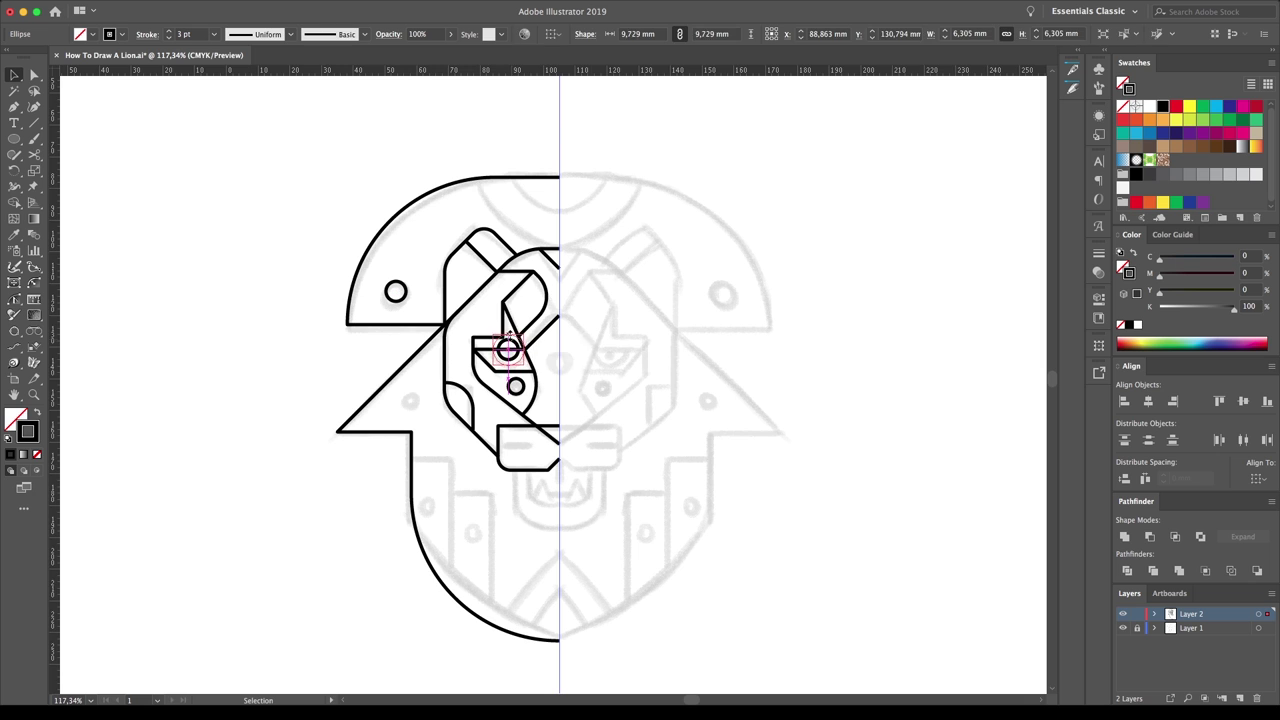
pyautogui.hotkey('ctrl', 'shift', 'a')
pyautogui.press('a')
pyautogui.click(494, 332)
pyautogui.click(591, 339)
# - Alt-drag copies of a small circle to the centre line and the top of the head
pyautogui.moveTo(407, 292); pyautogui.dragTo(615, 347)
pyautogui.hotkey('ctrl', 'z')
pyautogui.hotkey('ctrl', '1')
pyautogui.press('v')
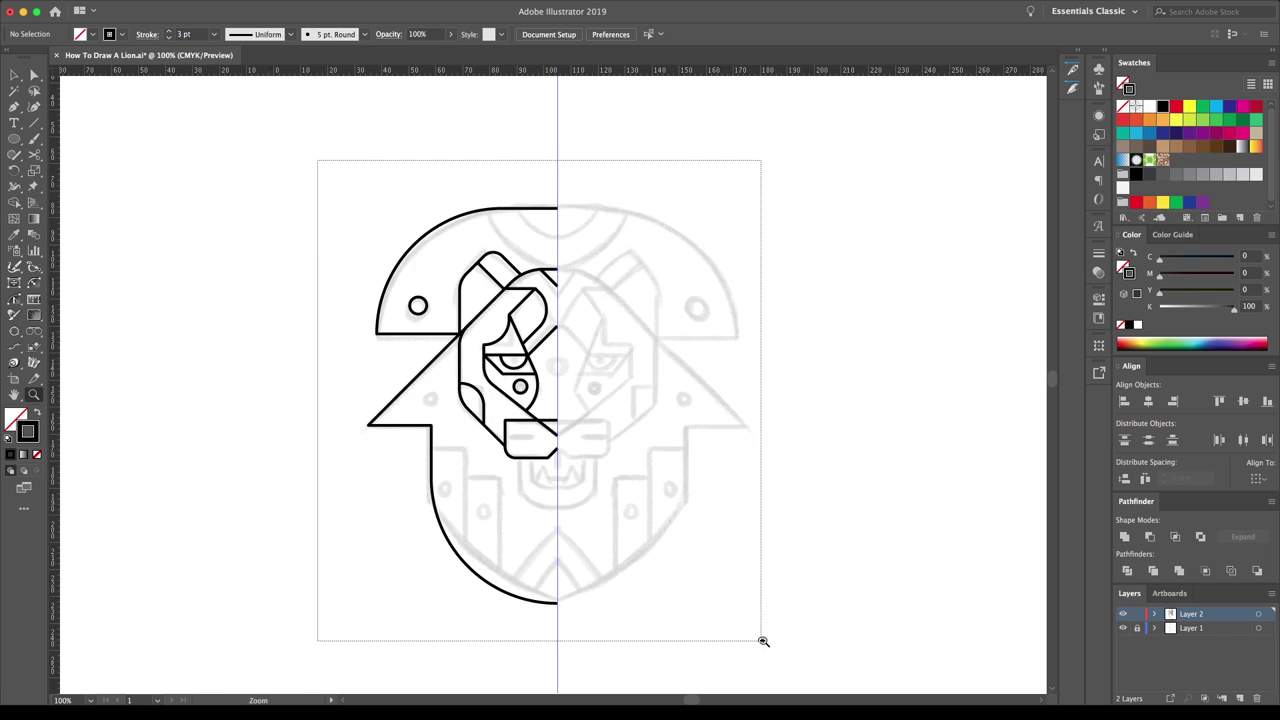
pyautogui.scroll(2, 663, 429)
pyautogui.moveTo(557, 343); pyautogui.dragTo(557, 343)
pyautogui.keyDown('alt'); pyautogui.moveTo(369, 270); pyautogui.dragTo(546, 147); pyautogui.keyUp('alt')
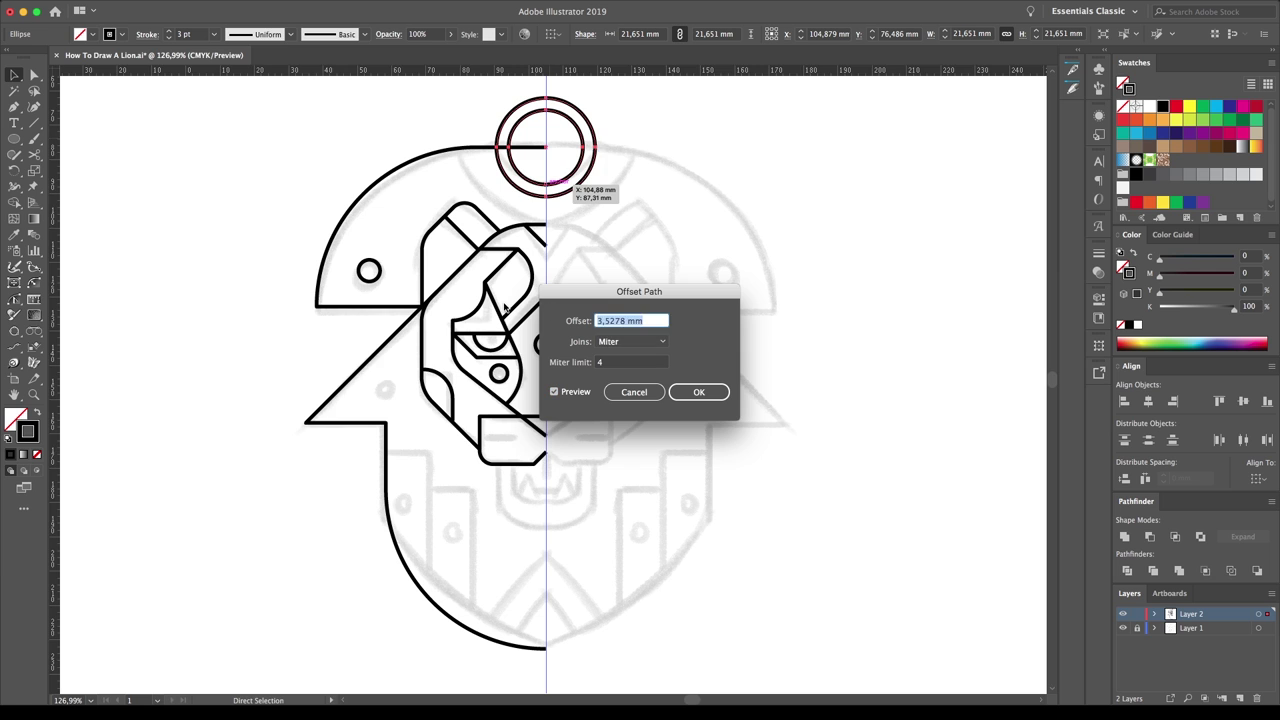
# - Offset the top circle by 10 mm and turn the rings into a half-ring
pyautogui.write('10')
pyautogui.press('Tab')
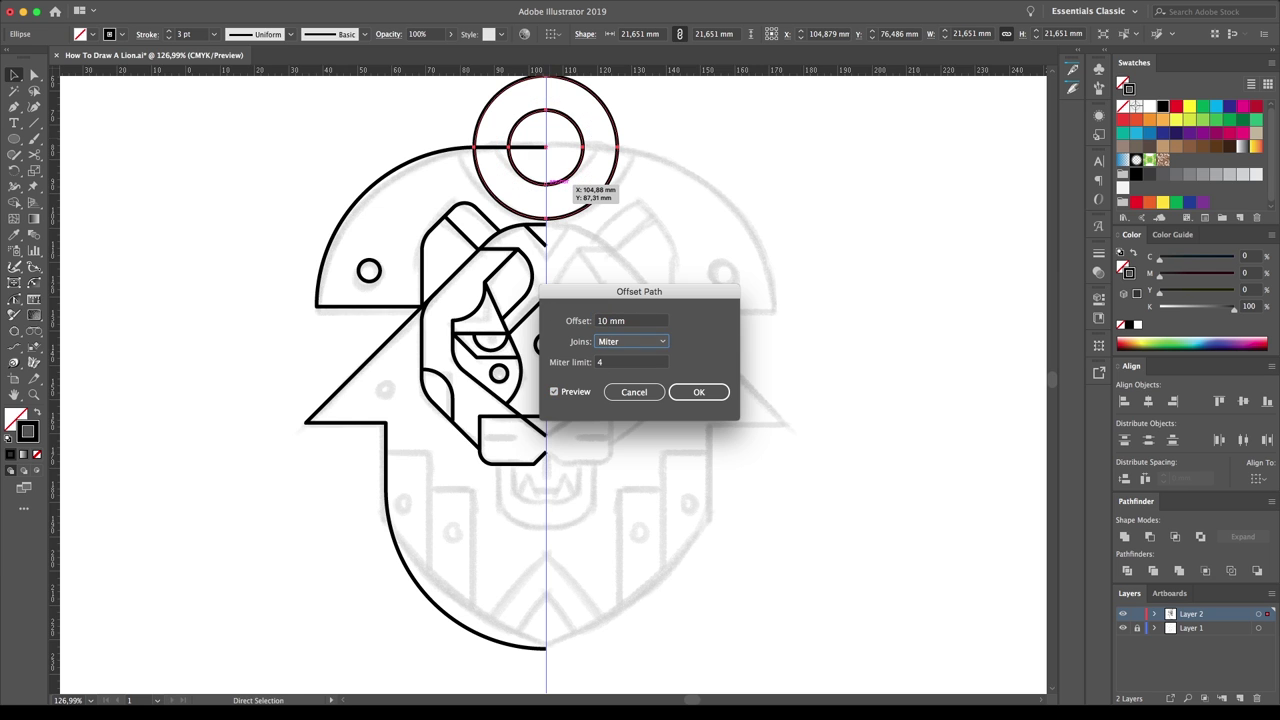
pyautogui.press('Return')
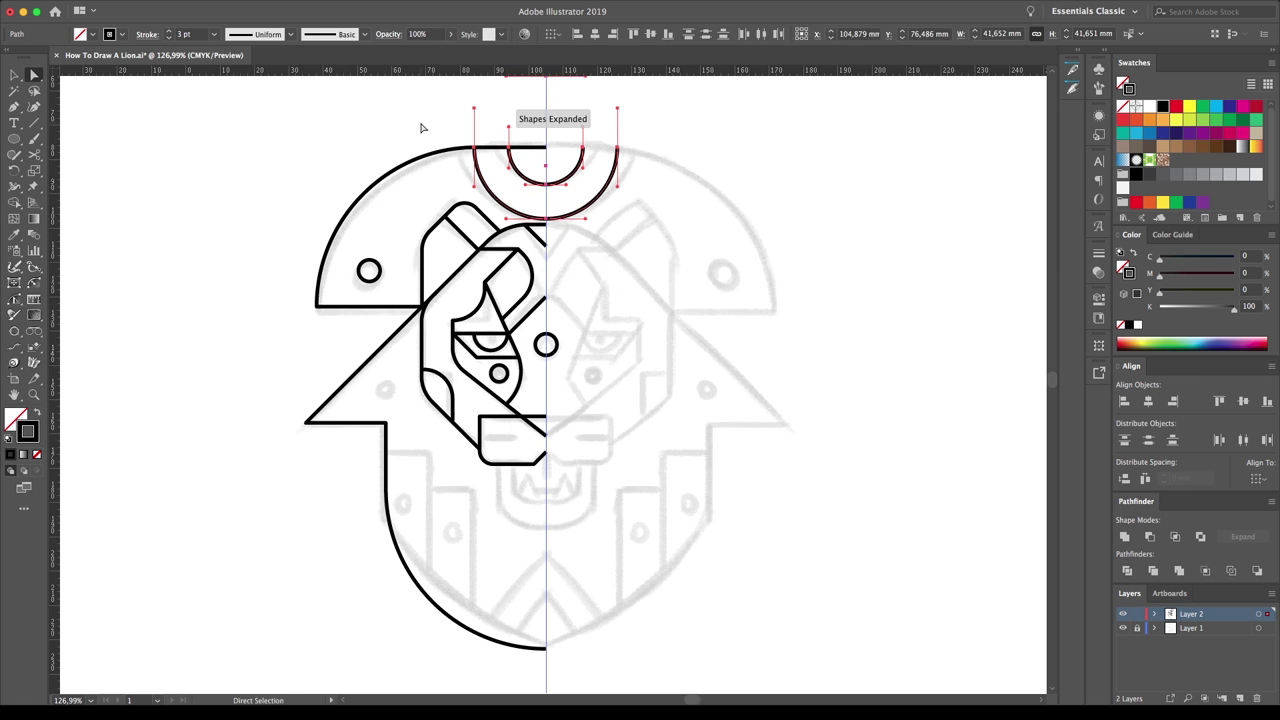
pyautogui.moveTo(428, 96); pyautogui.dragTo(677, 143)
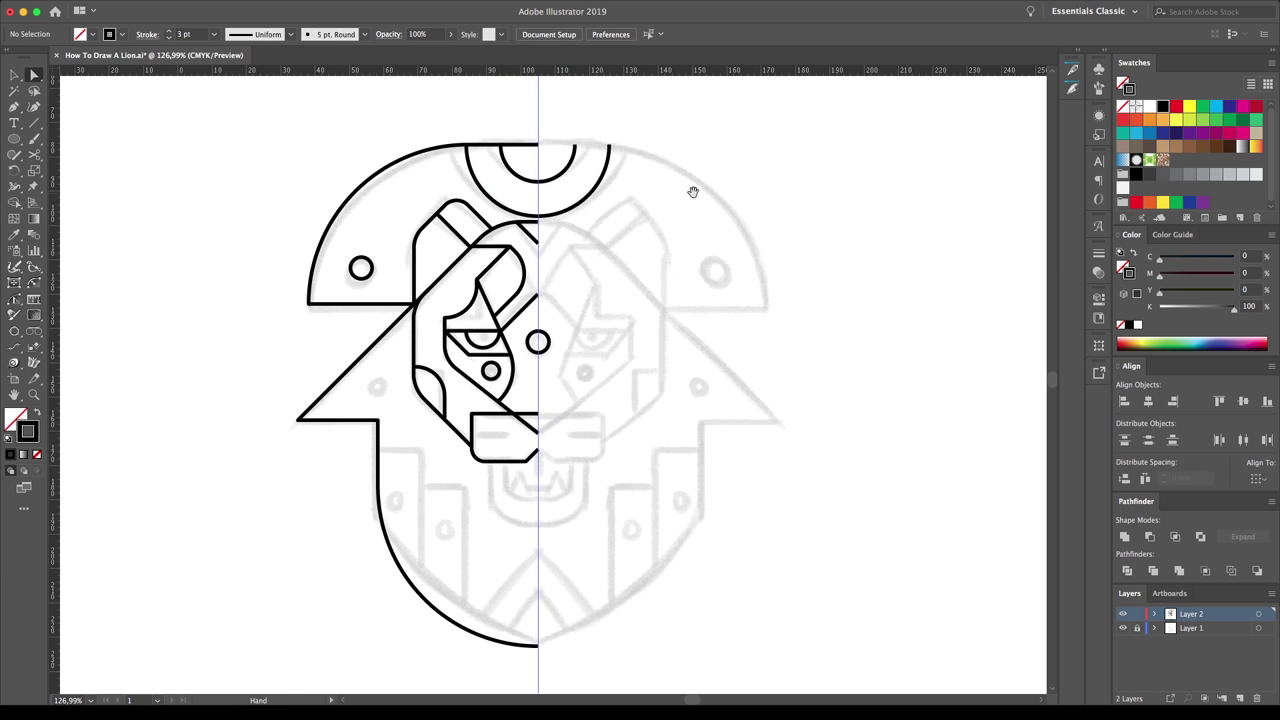
# - Draw the mouth outline with rounded corners and a curved inner mouth line
pyautogui.click(486, 462)
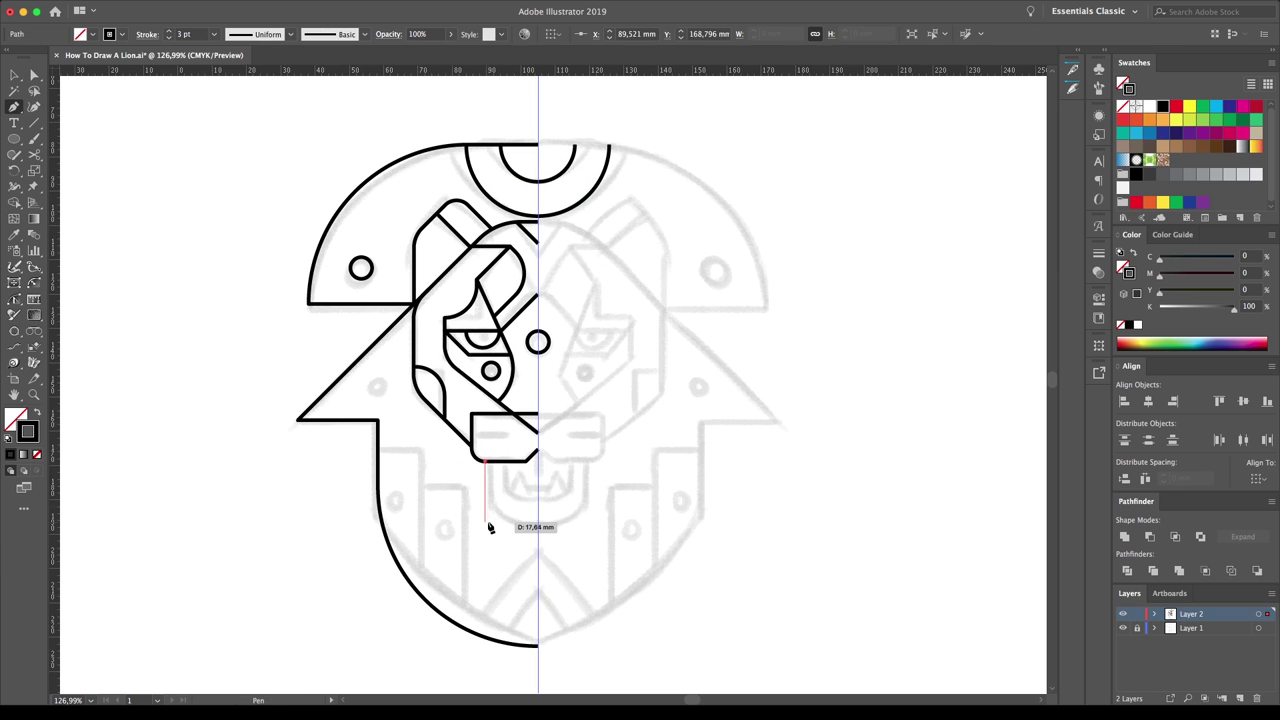
pyautogui.click(484, 520)
pyautogui.moveTo(515, 486); pyautogui.dragTo(515, 486)
pyautogui.click(14, 75)
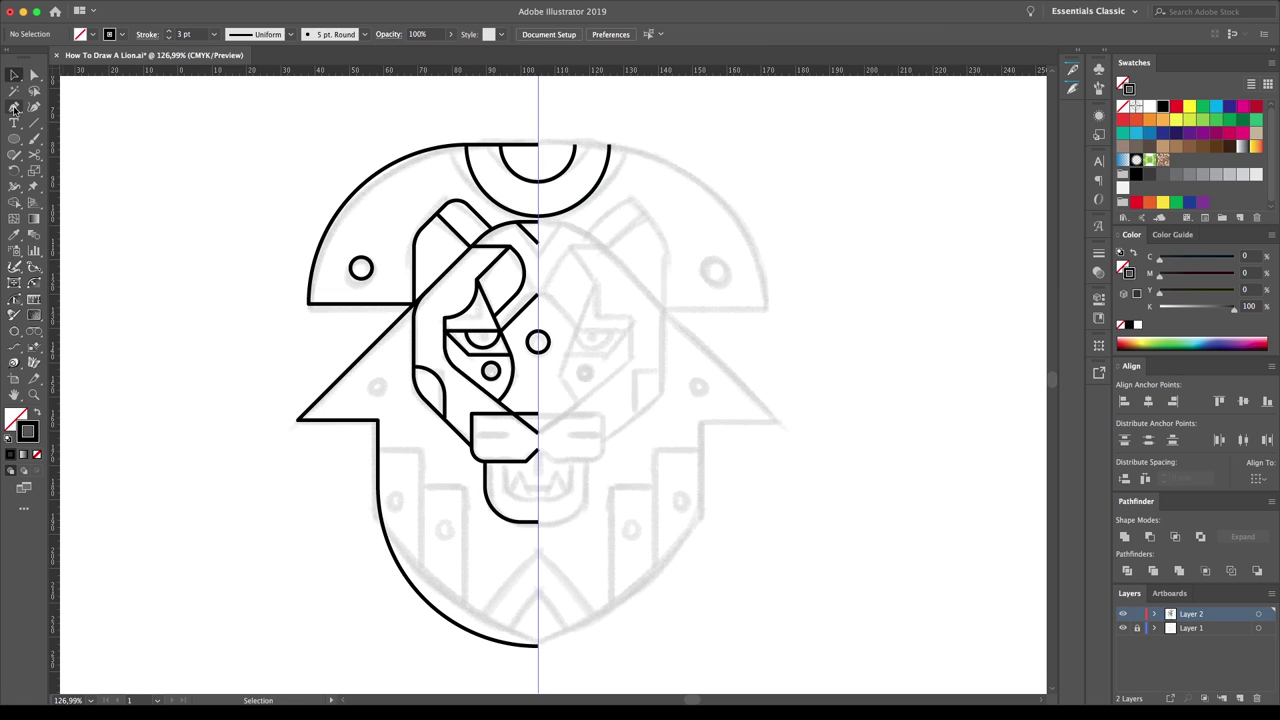
pyautogui.click(504, 462)
pyautogui.click(504, 497)
pyautogui.press('v')
pyautogui.moveTo(511, 496); pyautogui.dragTo(537, 497)
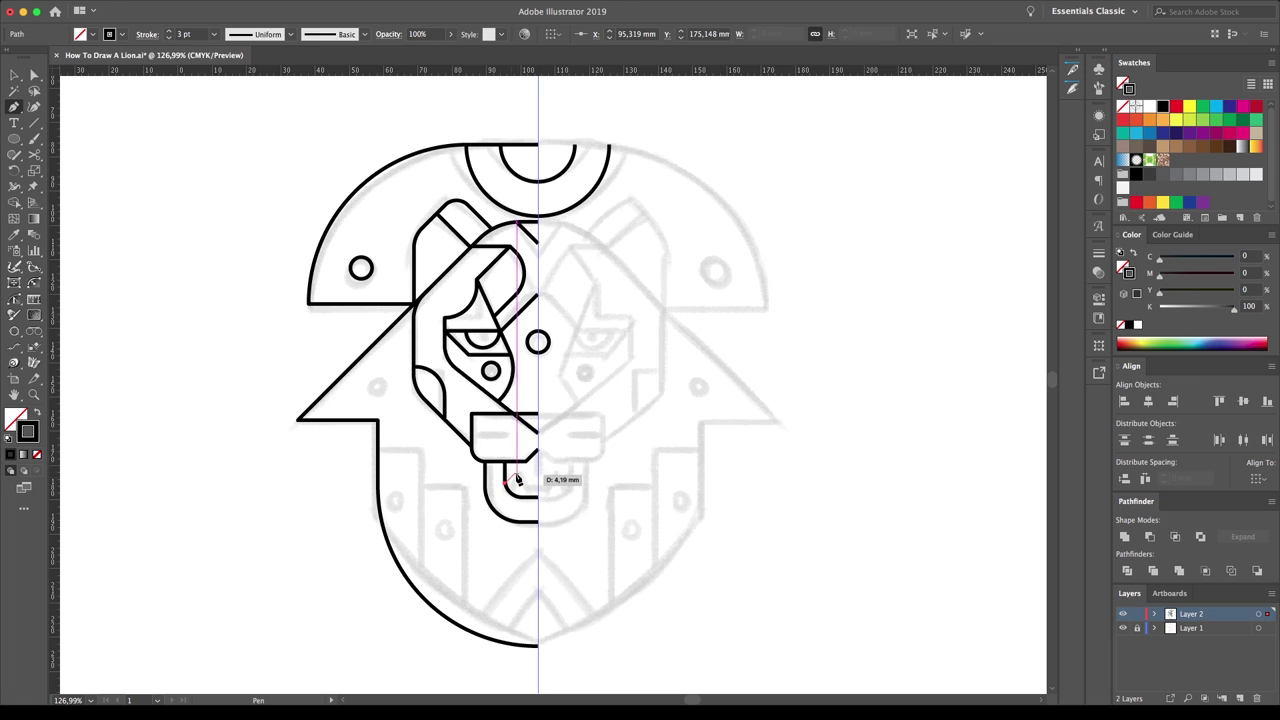
pyautogui.moveTo(540, 490); pyautogui.dragTo(535, 489)
pyautogui.click(590, 494)
# - Draw a curved line across the lower mane with the Pen tool
pyautogui.click(13, 107)
pyautogui.click(378, 422)
pyautogui.moveTo(417, 460); pyautogui.dragTo(415, 548)
pyautogui.press('Escape')
# - Draw a square at the bottom, turn it into a diamond and trim it to a chevron
pyautogui.click(13, 139)
pyautogui.click(60, 137)
pyautogui.moveTo(538, 645)
pyautogui.mouseDown()
pyautogui.moveTo(606, 577)
pyautogui.moveTo(538, 549)
pyautogui.mouseUp()
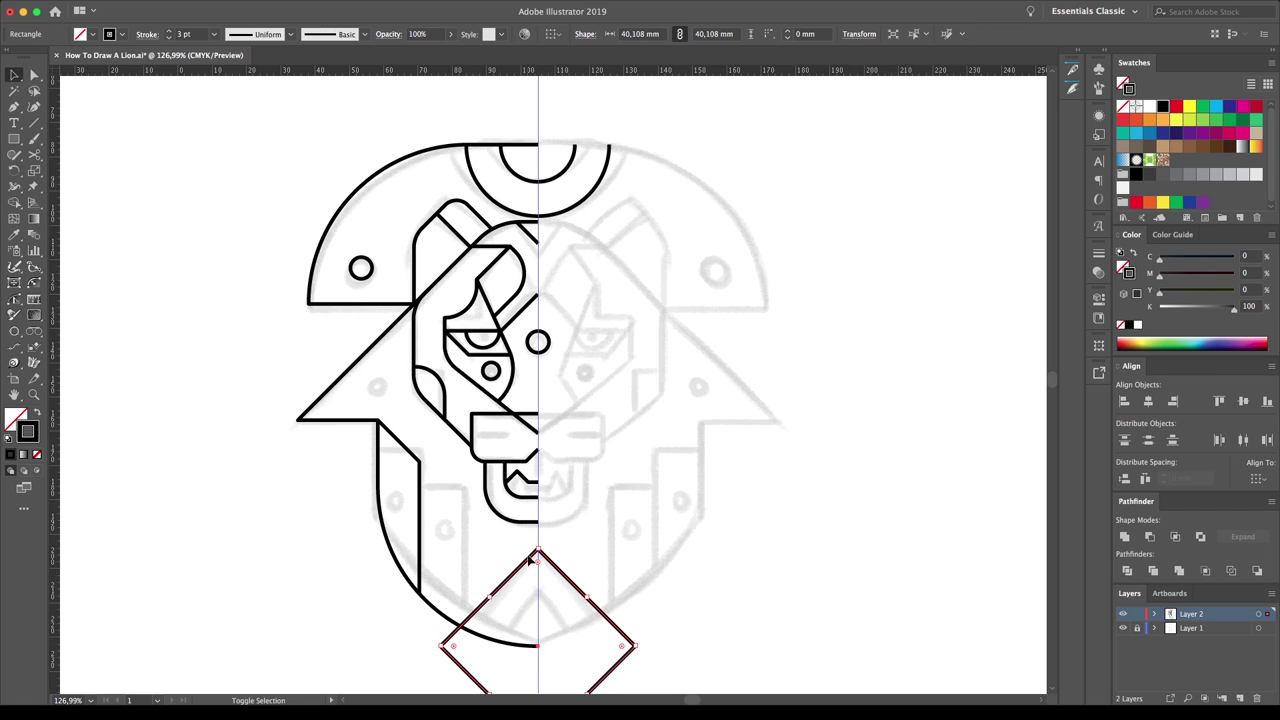
pyautogui.press('c')
pyautogui.click(538, 548)
pyautogui.press('Delete')
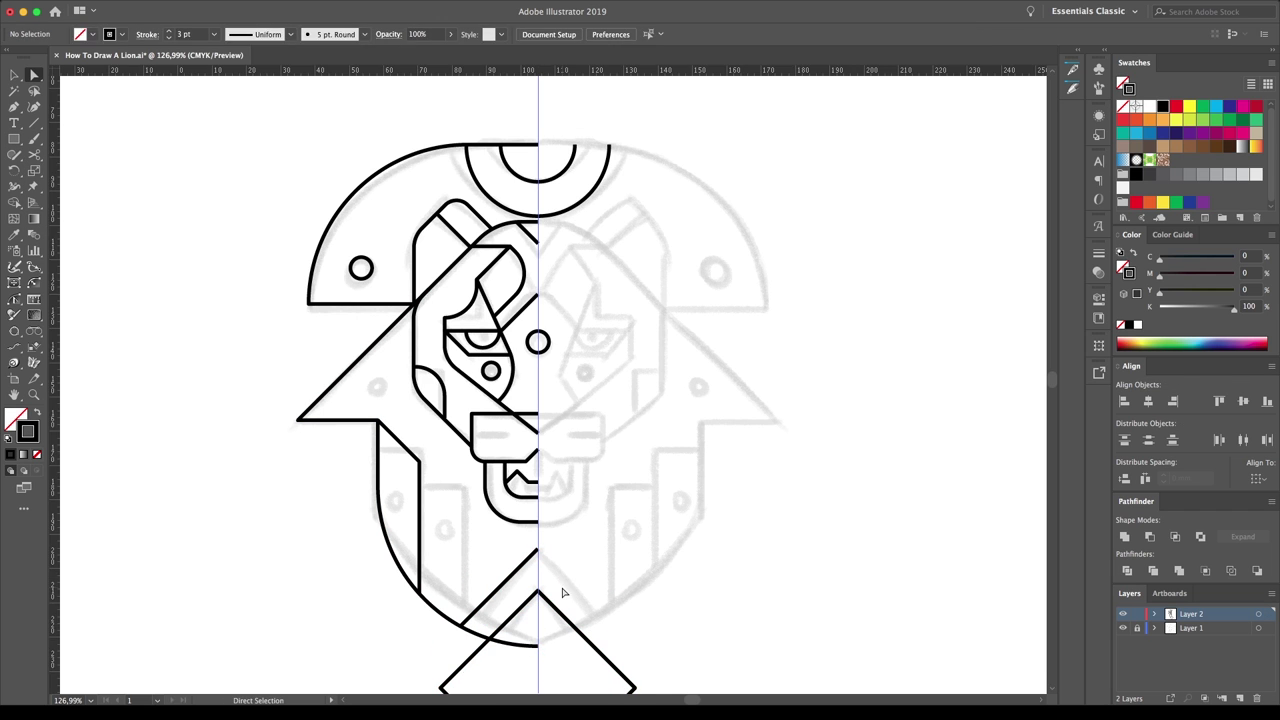
pyautogui.press('a')
pyautogui.press('Delete')
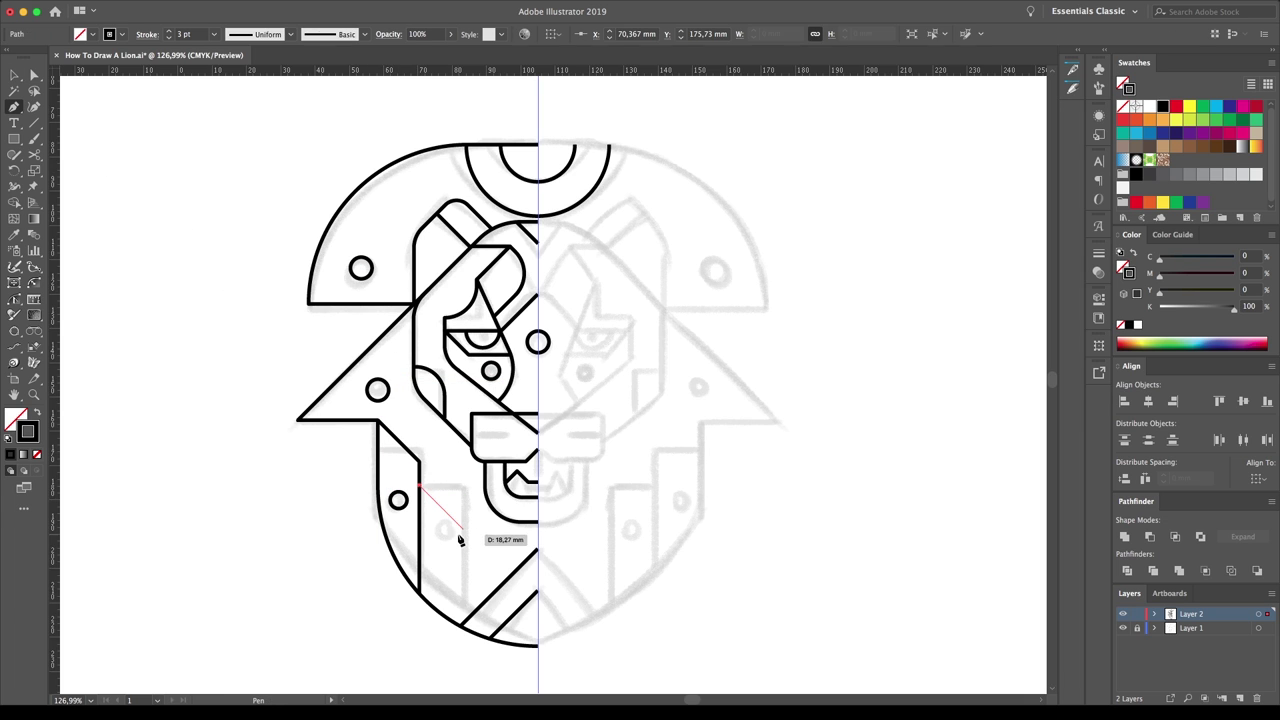
# - Add a diagonal band line on the lower mane and a short line inside the mouth
pyautogui.click(461, 625)
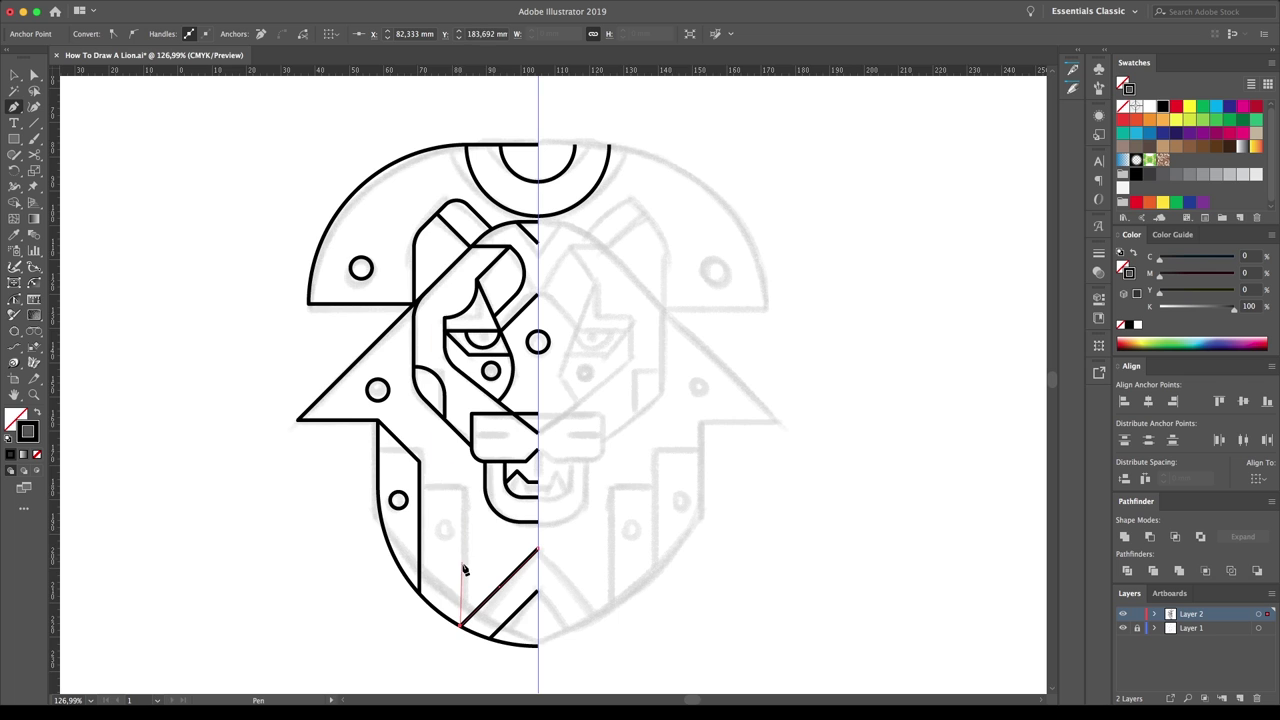
pyautogui.click(420, 498)
pyautogui.keyDown('ctrl'); pyautogui.click(407, 503); pyautogui.keyUp('ctrl')
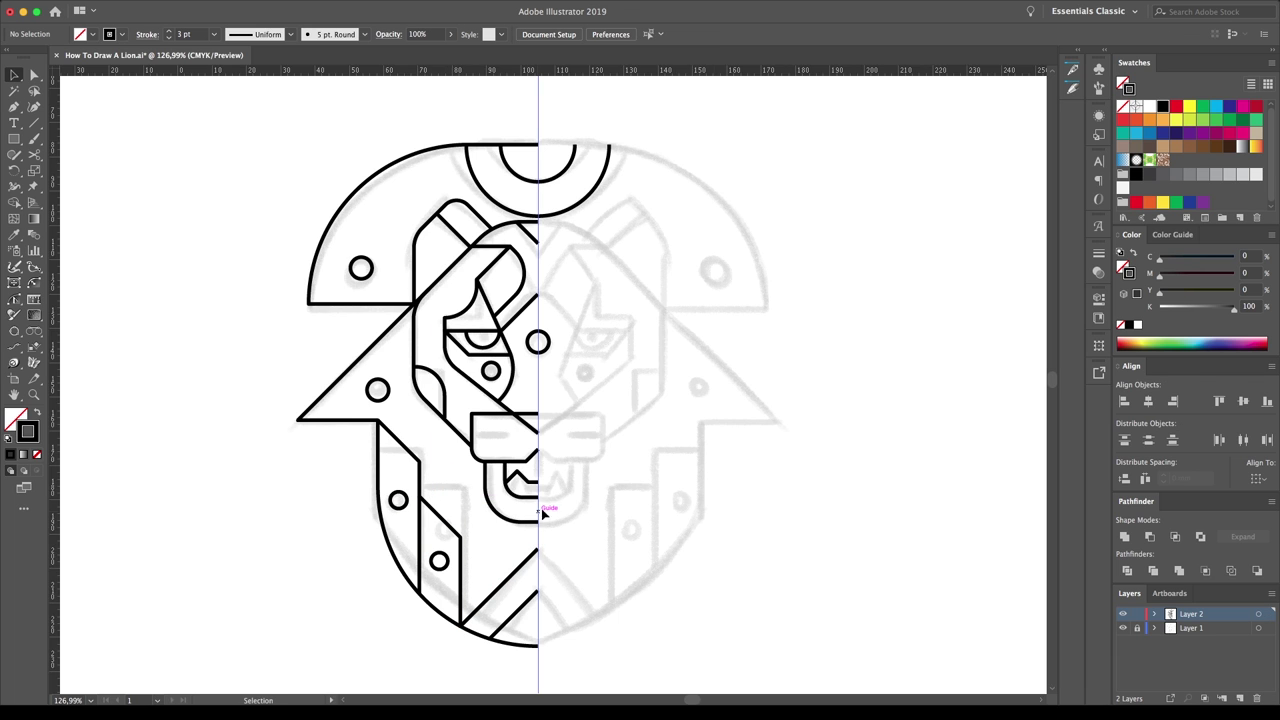
pyautogui.click(474, 437)
pyautogui.click(510, 436)
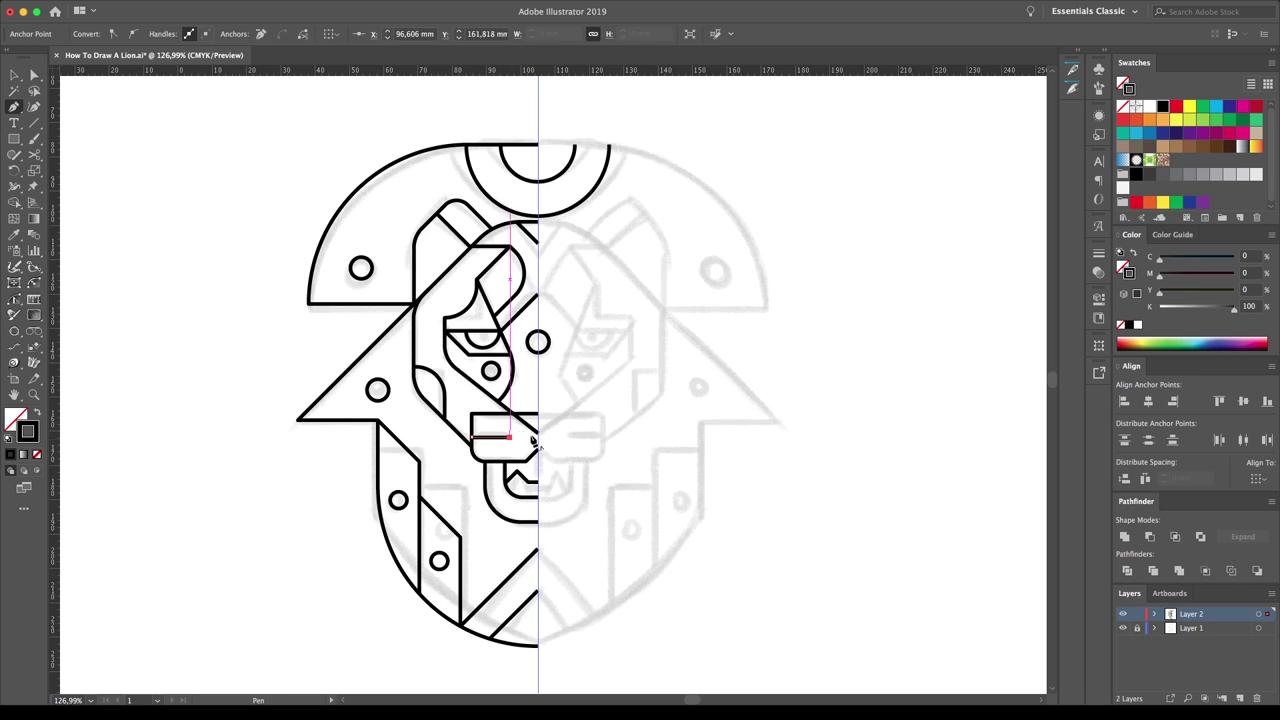
pyautogui.keyDown('ctrl'); pyautogui.click(640, 168); pyautogui.keyUp('ctrl')
pyautogui.scroll(-2, 247, 579)
pyautogui.hotkey('ctrl', 'a')
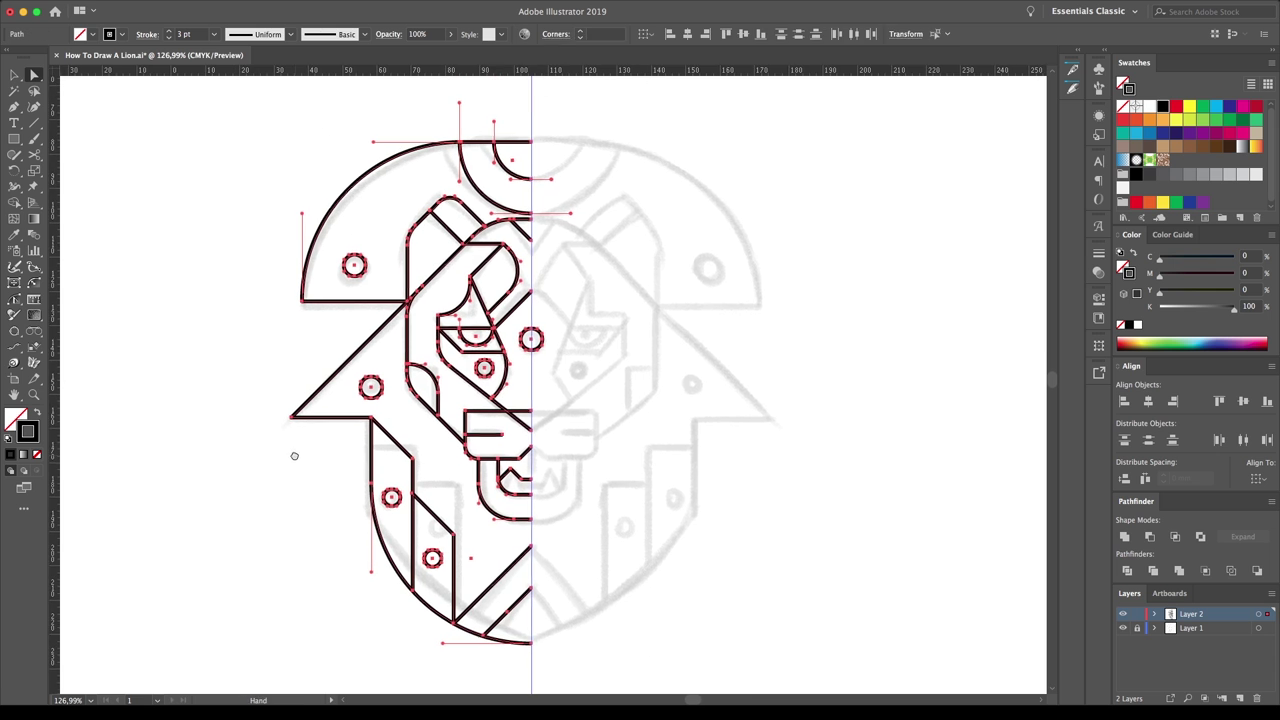
# - Reflect a copy across the centre guide and Alt-drag a duplicate lion to the right
pyautogui.click(828, 350)
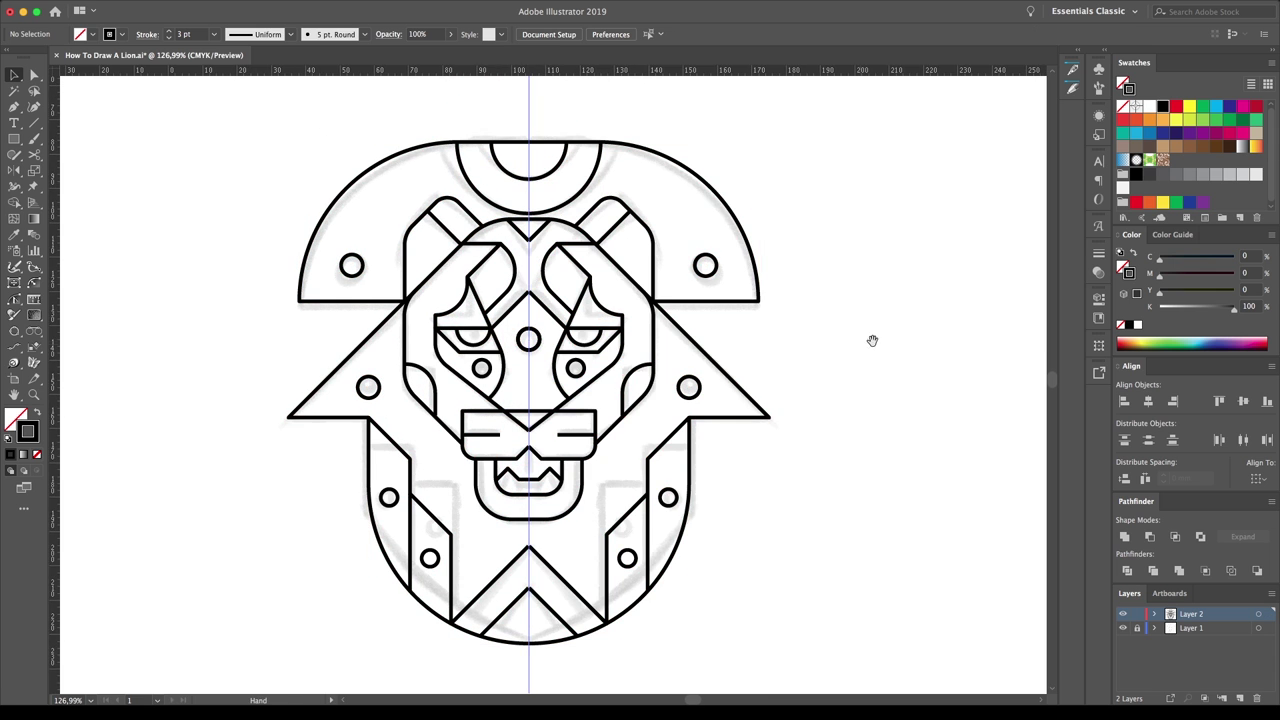
pyautogui.moveTo(872, 341); pyautogui.dragTo(653, 336)
pyautogui.hotkey('ctrl', 'a')
pyautogui.moveTo(575, 410); pyautogui.dragTo(452, 410)
pyautogui.moveTo(300, 402); pyautogui.dragTo(830, 425)
pyautogui.moveTo(750, 520); pyautogui.dragTo(624, 520)
# - Select the paths of the copied lion, marquee the whole copy and zoom to 100%
pyautogui.click(575, 545)
pyautogui.click(594, 598)
pyautogui.click(560, 330)
pyautogui.click(594, 420)
pyautogui.click(590, 218)
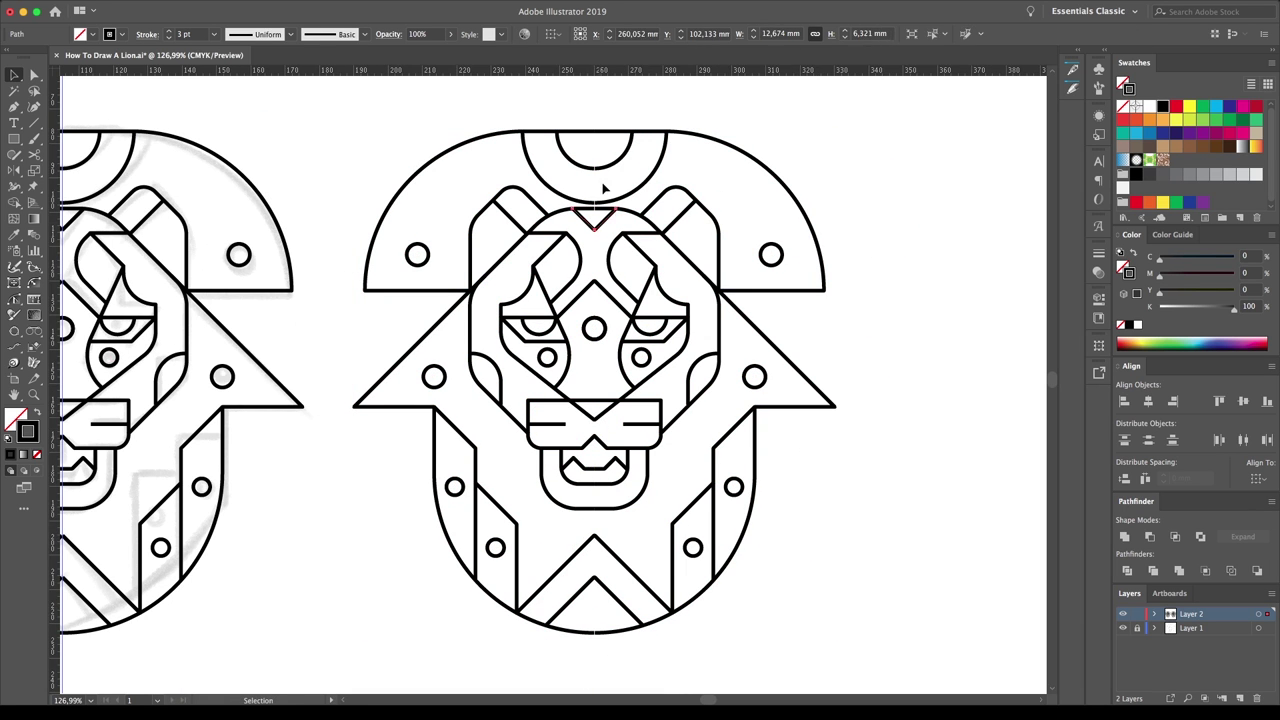
pyautogui.press('v')
pyautogui.moveTo(900, 128); pyautogui.dragTo(346, 638)
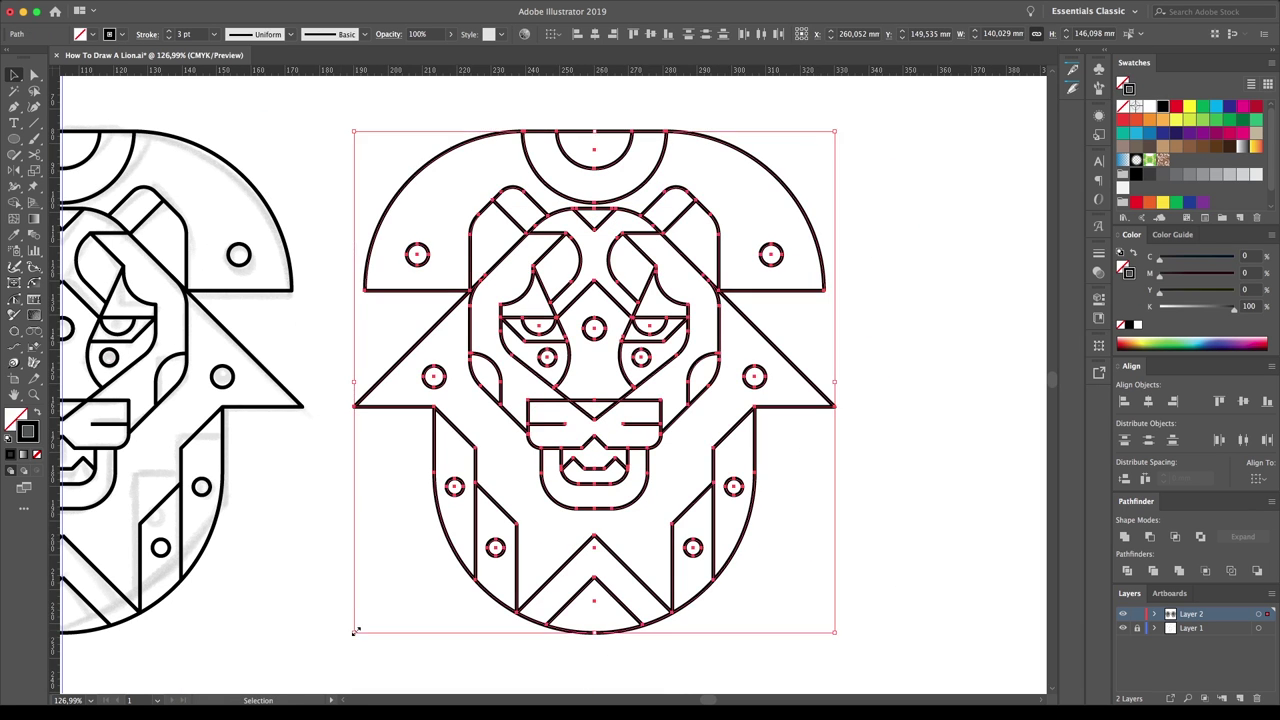
pyautogui.hotkey('ctrl', '1')
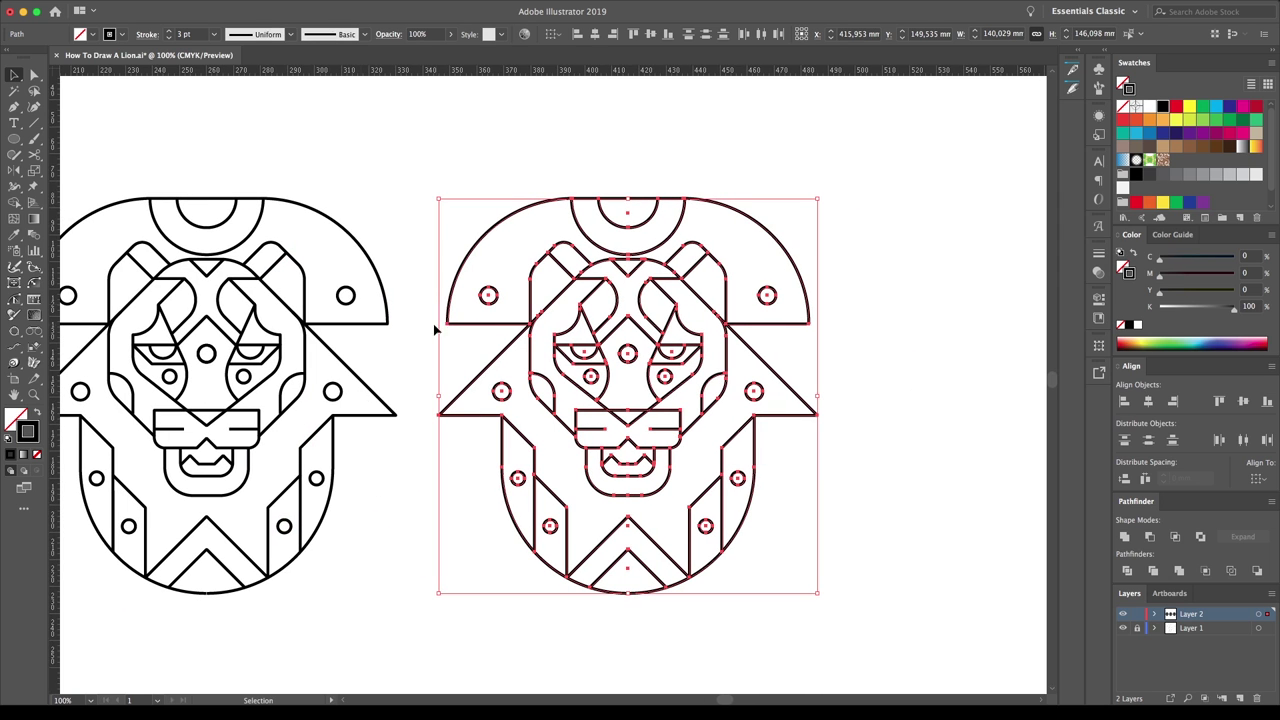
pyautogui.moveTo(30, 218); pyautogui.dragTo(80, 211)
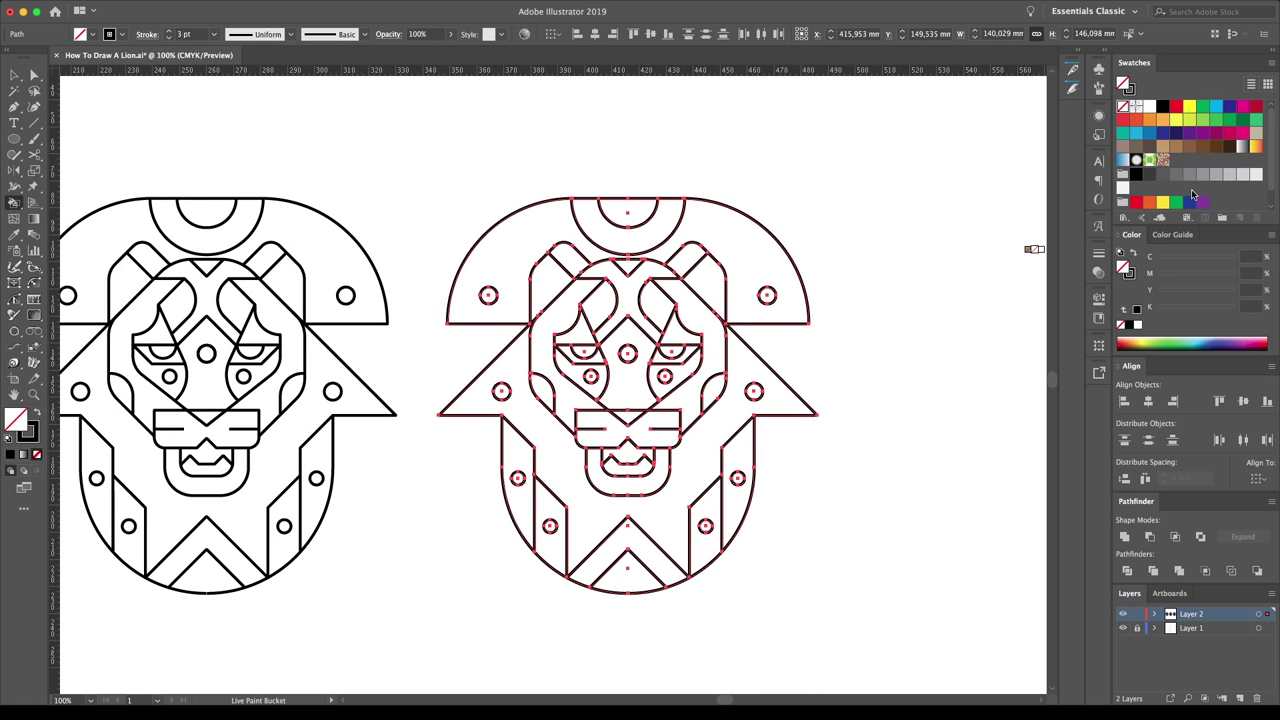
# - Fill the mane brown and red-orange, the face ring tan and the face centre cream
pyautogui.click(702, 287)
pyautogui.moveTo(757, 271); pyautogui.dragTo(686, 371)
pyautogui.click(720, 315)
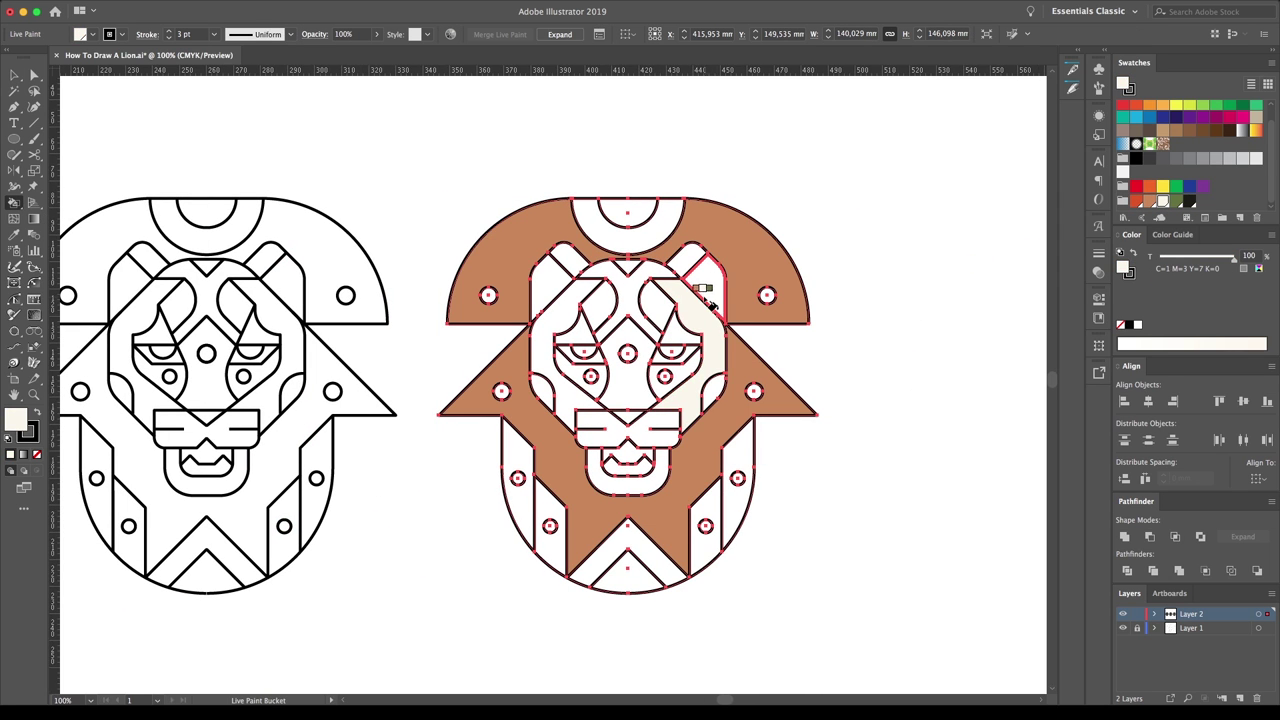
pyautogui.click(712, 322)
pyautogui.moveTo(737, 251)
pyautogui.mouseDown()
pyautogui.moveTo(729, 434)
pyautogui.moveTo(634, 314)
pyautogui.moveTo(628, 285)
pyautogui.mouseUp()
pyautogui.press('Right')
pyautogui.click(628, 385)
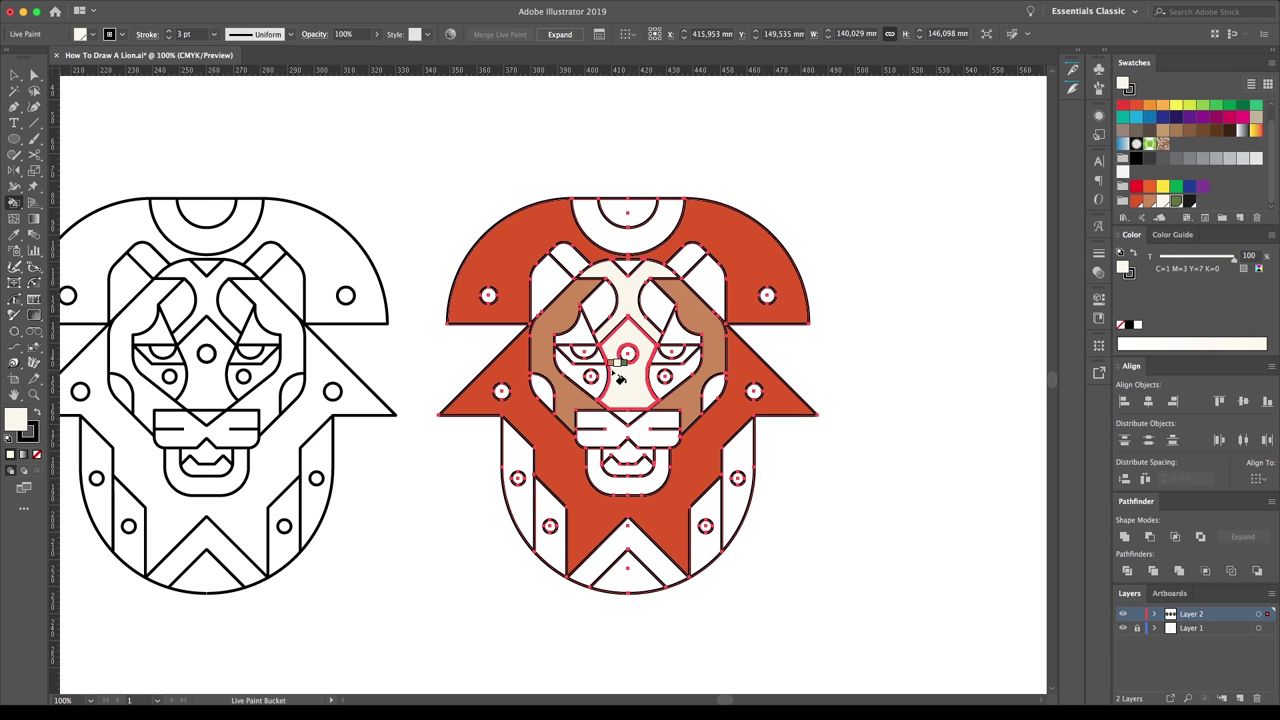
# - Fill the brows and upper ears black, the jaw bar cream and both eyes olive green
pyautogui.press('Right')
pyautogui.press('Right')
pyautogui.click(580, 330)
pyautogui.click(660, 318)
pyautogui.click(568, 260)
pyautogui.click(690, 256)
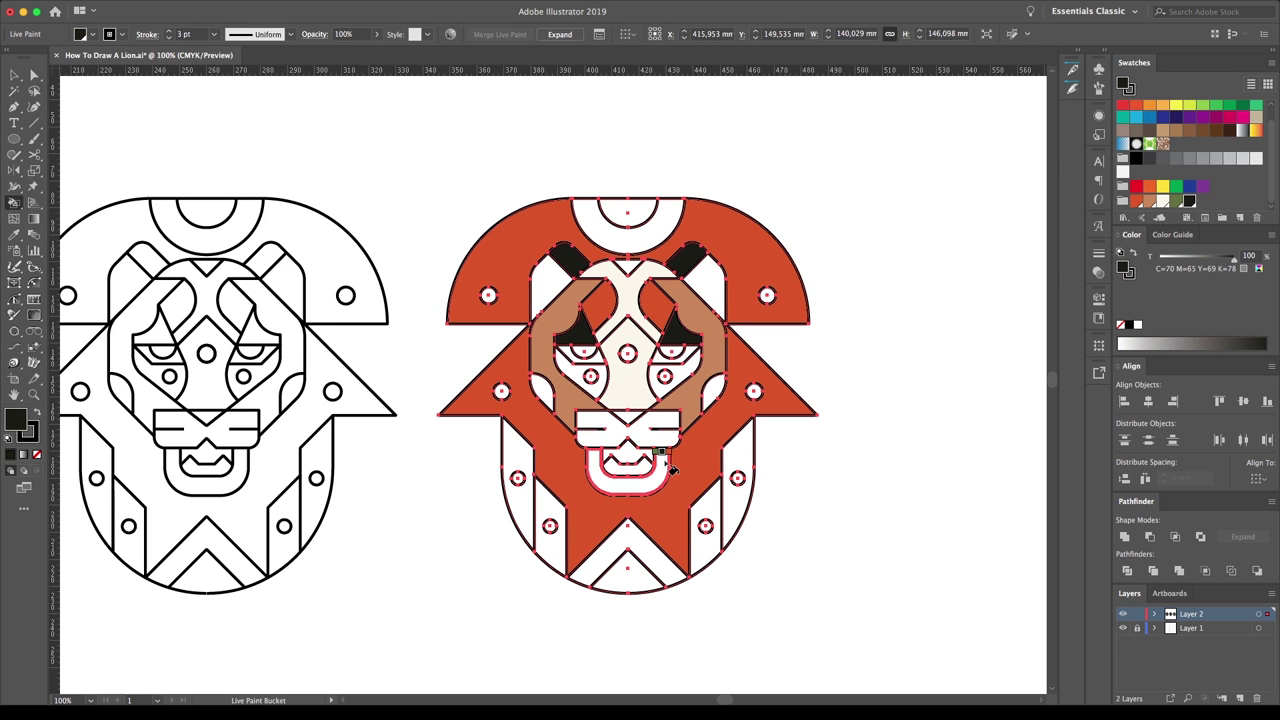
pyautogui.press('Left')
pyautogui.click(665, 430)
pyautogui.press('Right')
pyautogui.press('Right')
pyautogui.press('Right')
pyautogui.click(590, 366)
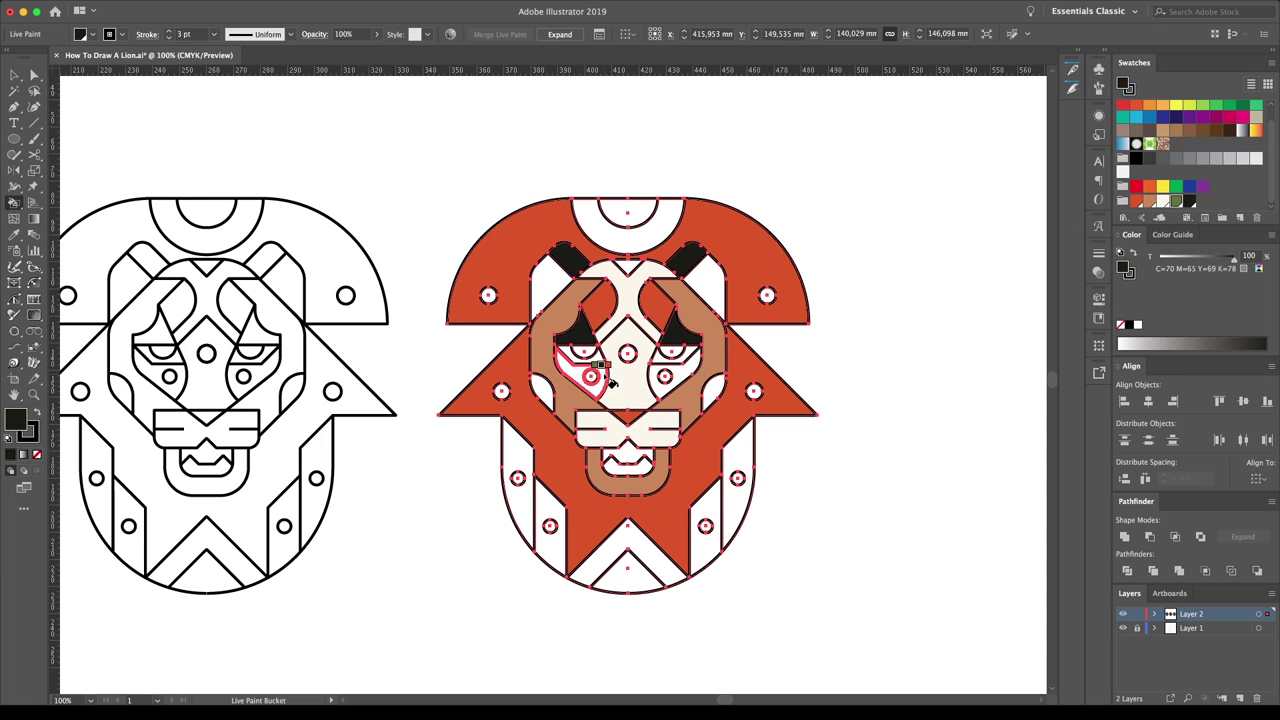
pyautogui.click(676, 368)
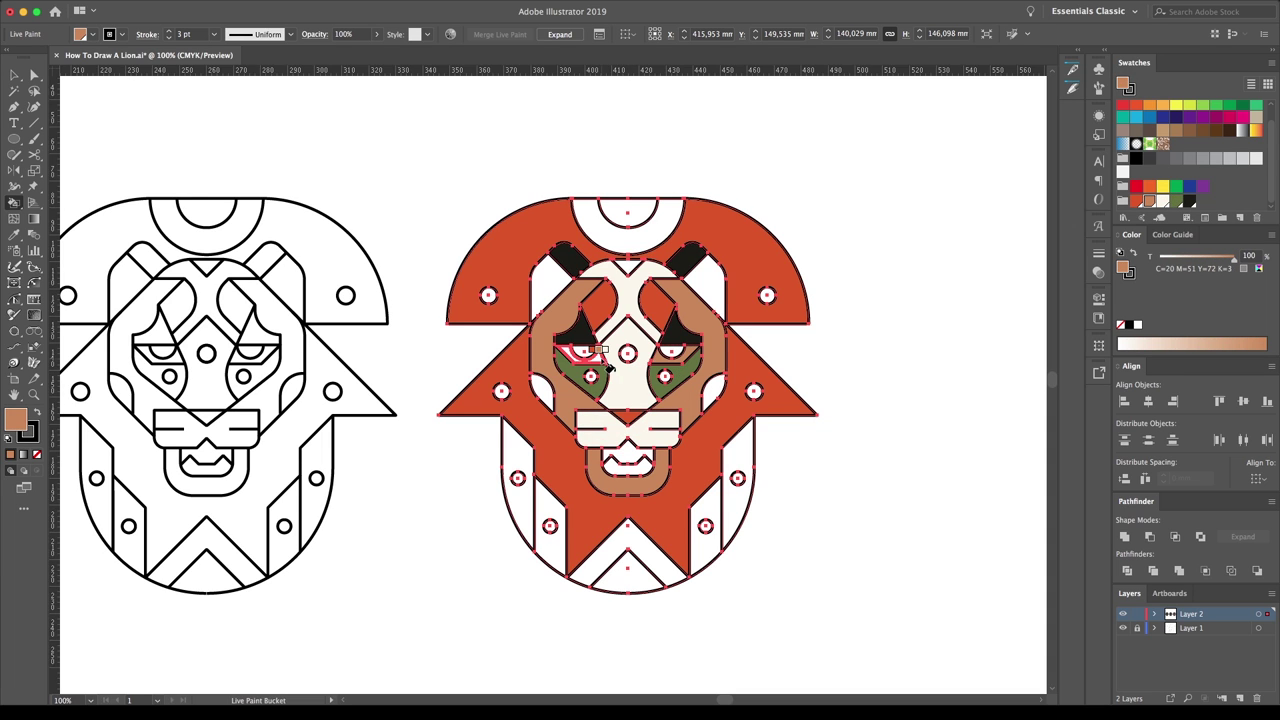
# - Fill the cheeks and lower side stripes black, the mouth red-orange, the chevron olive, the outer stripe cream
pyautogui.press('Right')
pyautogui.press('Right')
pyautogui.press('Right')
pyautogui.press('Right')
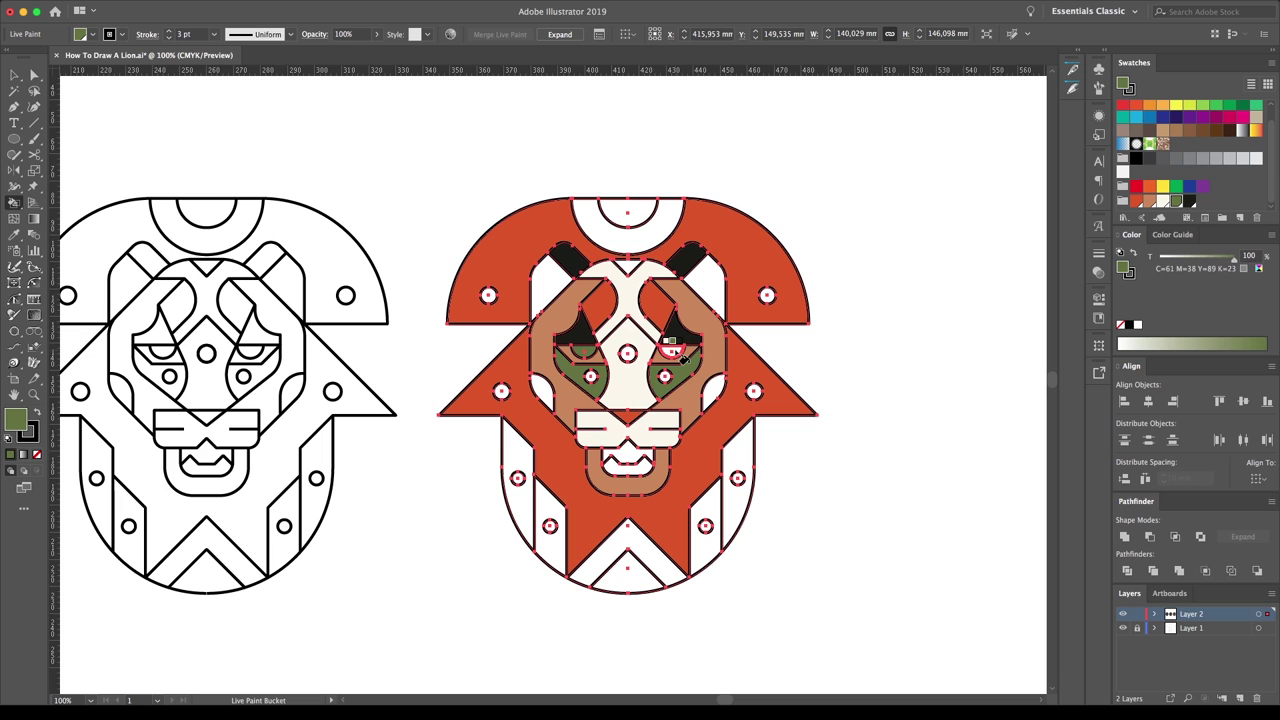
pyautogui.press('Right')
pyautogui.press('Right')
pyautogui.press('Right')
pyautogui.press('Right')
pyautogui.click(545, 392)
pyautogui.click(712, 395)
pyautogui.click(632, 458)
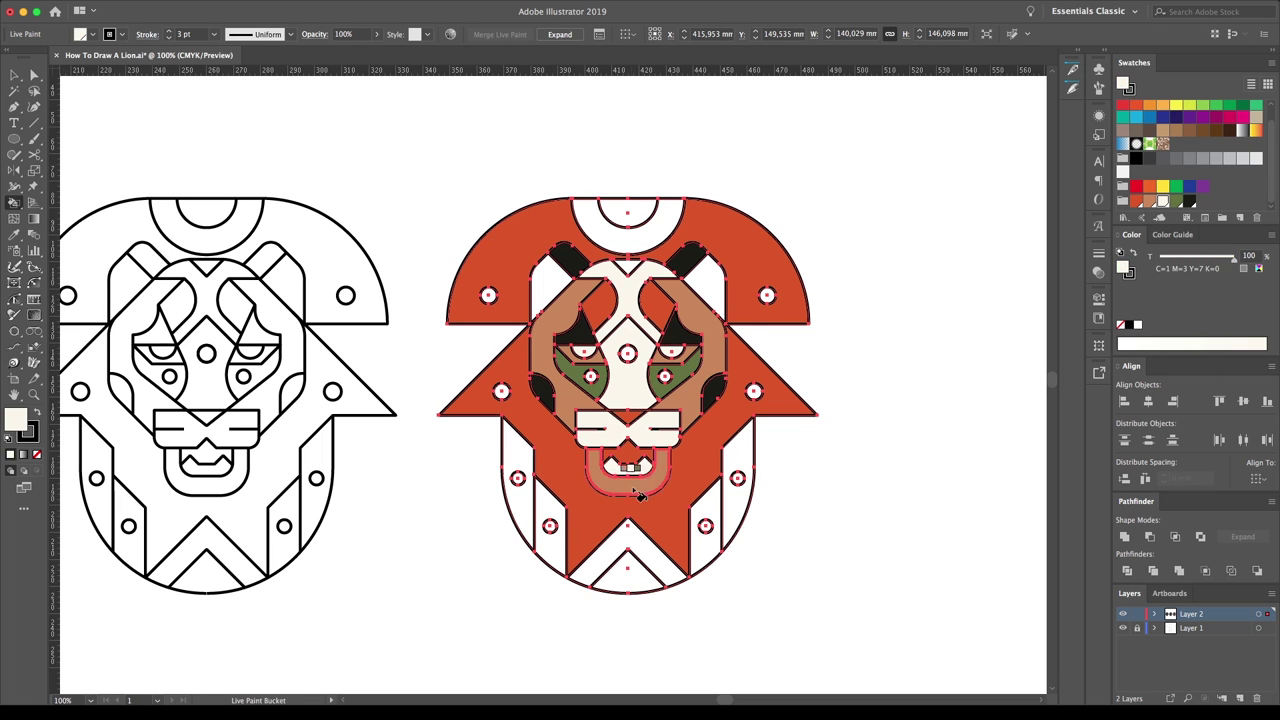
pyautogui.click(628, 572)
pyautogui.click(548, 522)
pyautogui.click(705, 520)
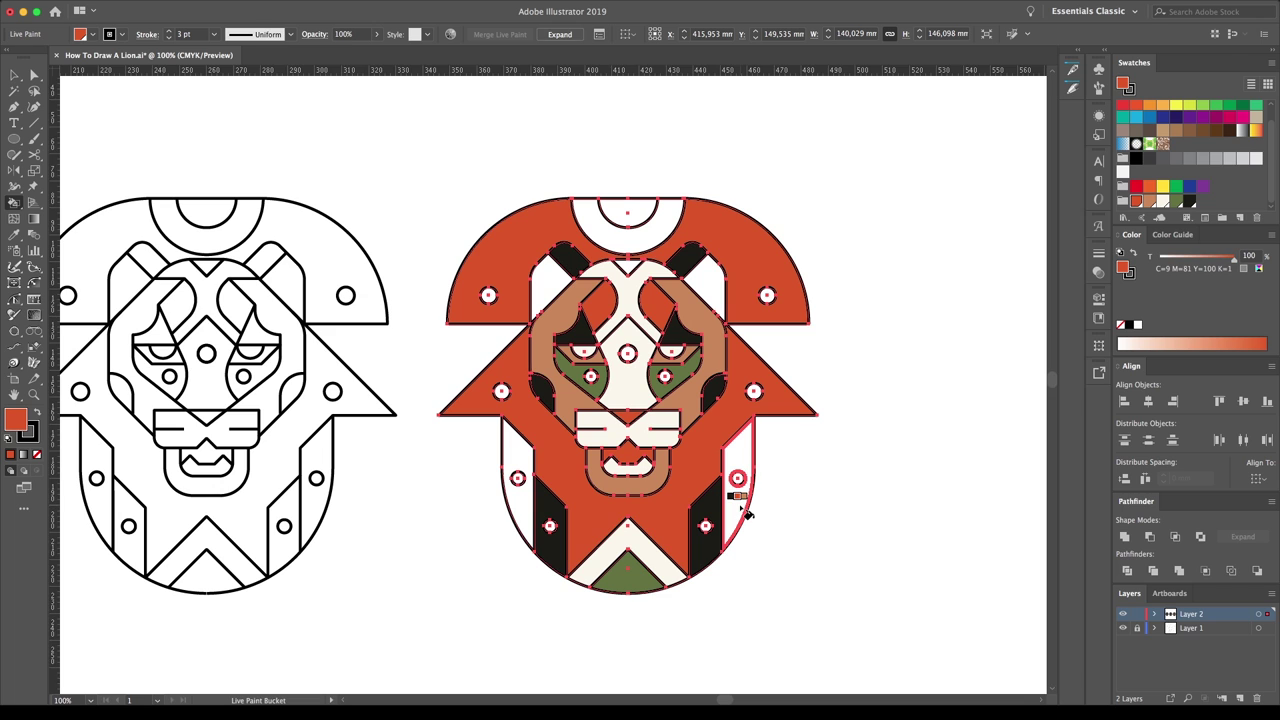
pyautogui.click(741, 510)
# - Fill the upper-right face cream and top arch olive, then Alt-drag a coloured copy right
pyautogui.press('Right')
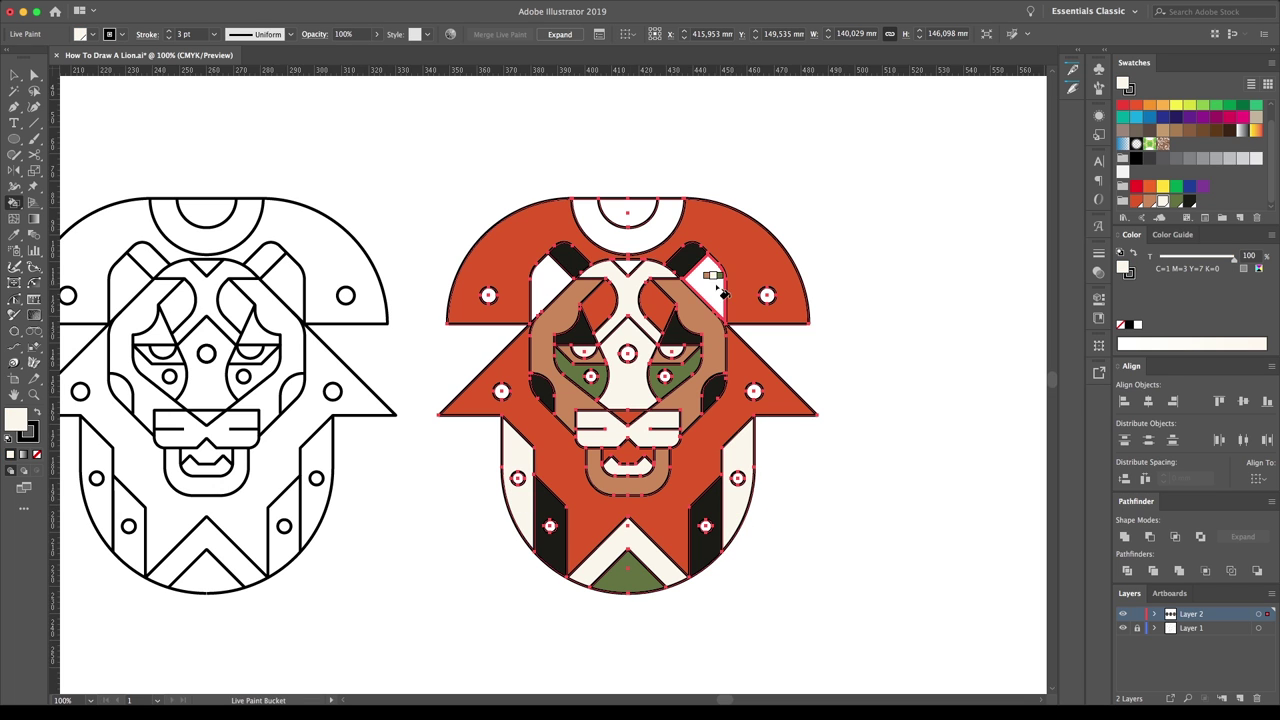
pyautogui.click(722, 292)
pyautogui.press('Right')
pyautogui.click(600, 214)
pyautogui.press('Right')
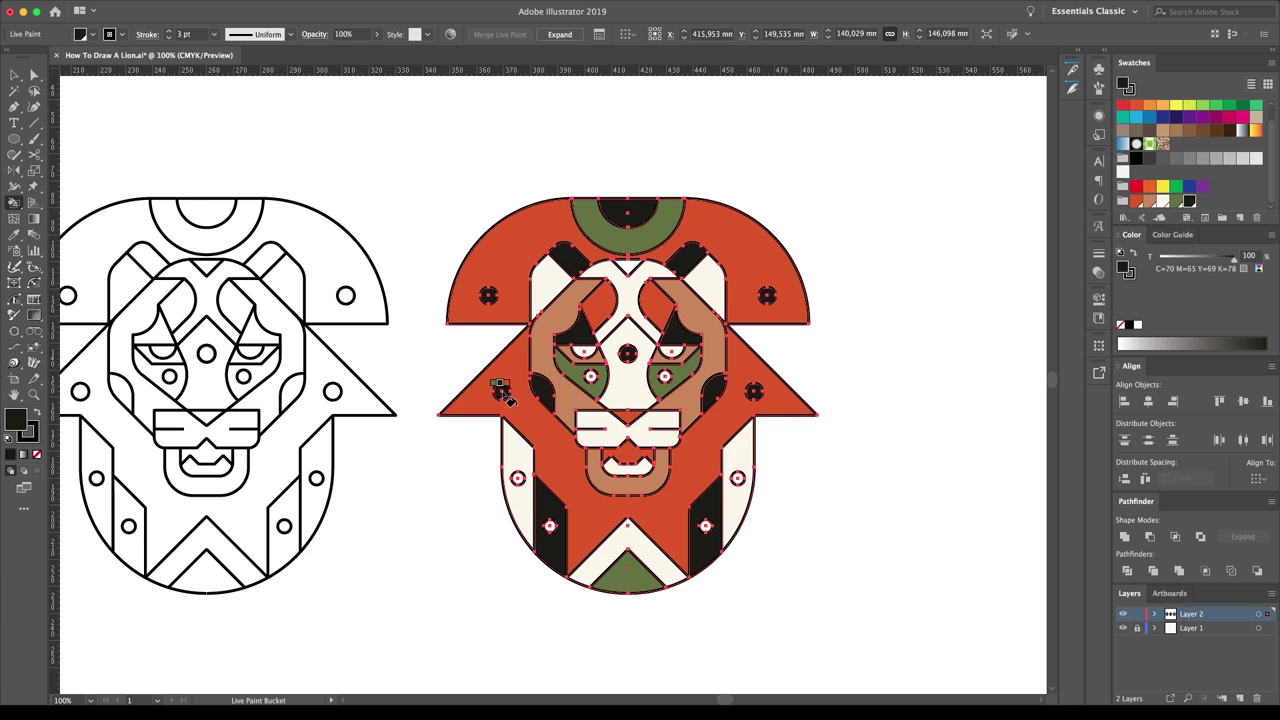
pyautogui.press('v')
pyautogui.hscroll(5, 500, 390)
pyautogui.moveTo(410, 343); pyautogui.dragTo(826, 343)
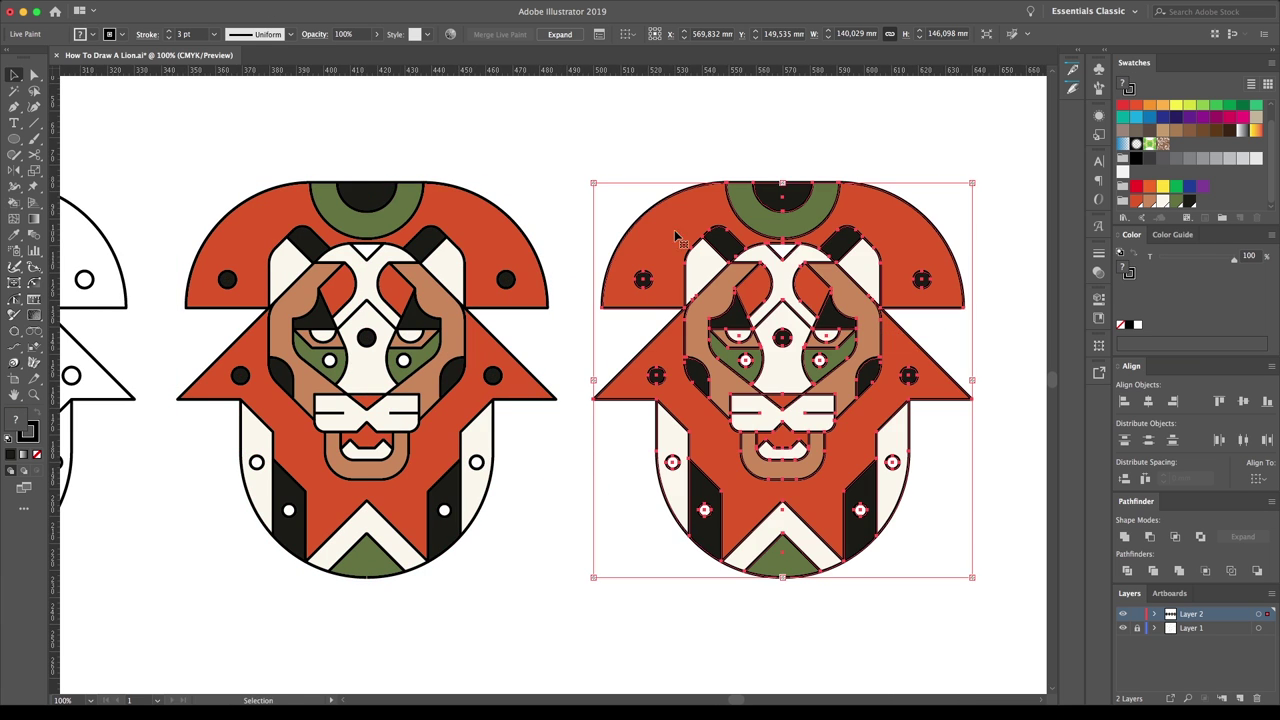
# - Expand the painted lion, Alt-drag a copy to the right and ungroup it
pyautogui.hotkey('ctrl', 'z')
pyautogui.click(200, 126)
pyautogui.click(674, 434)
pyautogui.moveTo(397, 408); pyautogui.dragTo(810, 408)
pyautogui.rightClick(811, 315)
pyautogui.click(870, 494)
pyautogui.hscroll(5, 800, 420)
# - Zoom in on the eyes and draw a small circle in the left eye
pyautogui.click(797, 432)
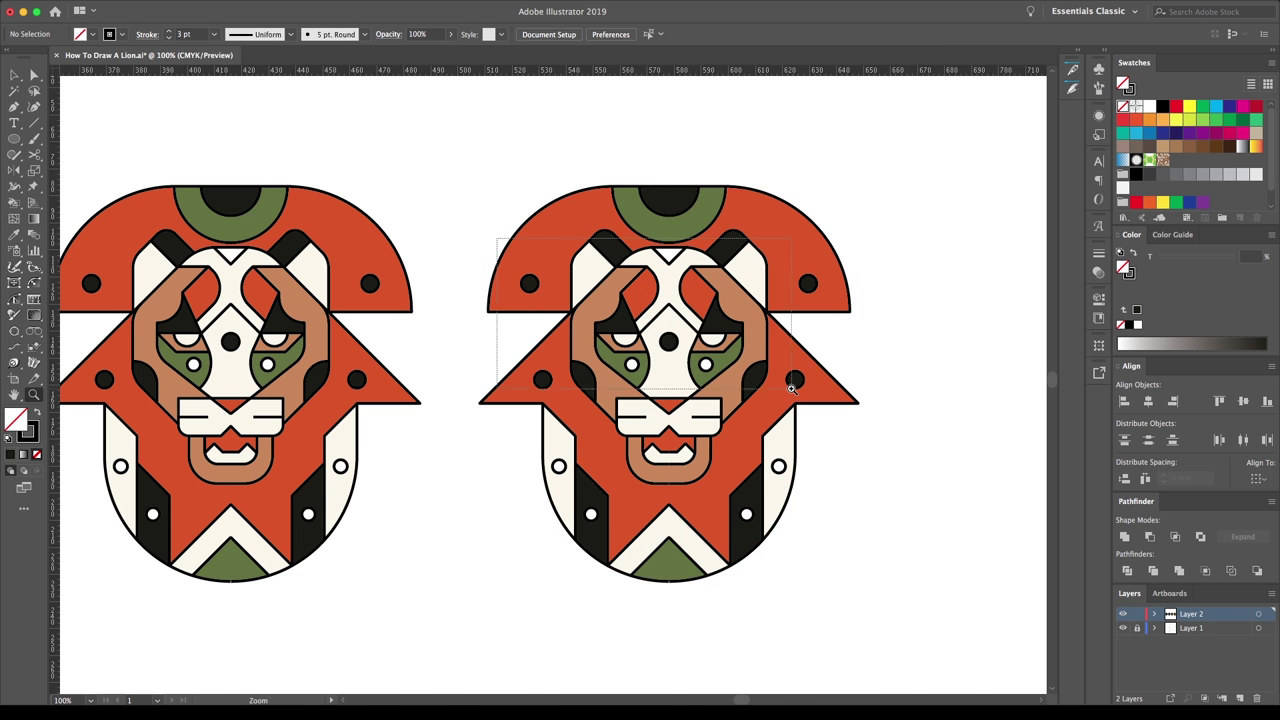
pyautogui.moveTo(497, 240); pyautogui.dragTo(791, 388)
pyautogui.press('v')
pyautogui.hotkey('ctrl', 'a')
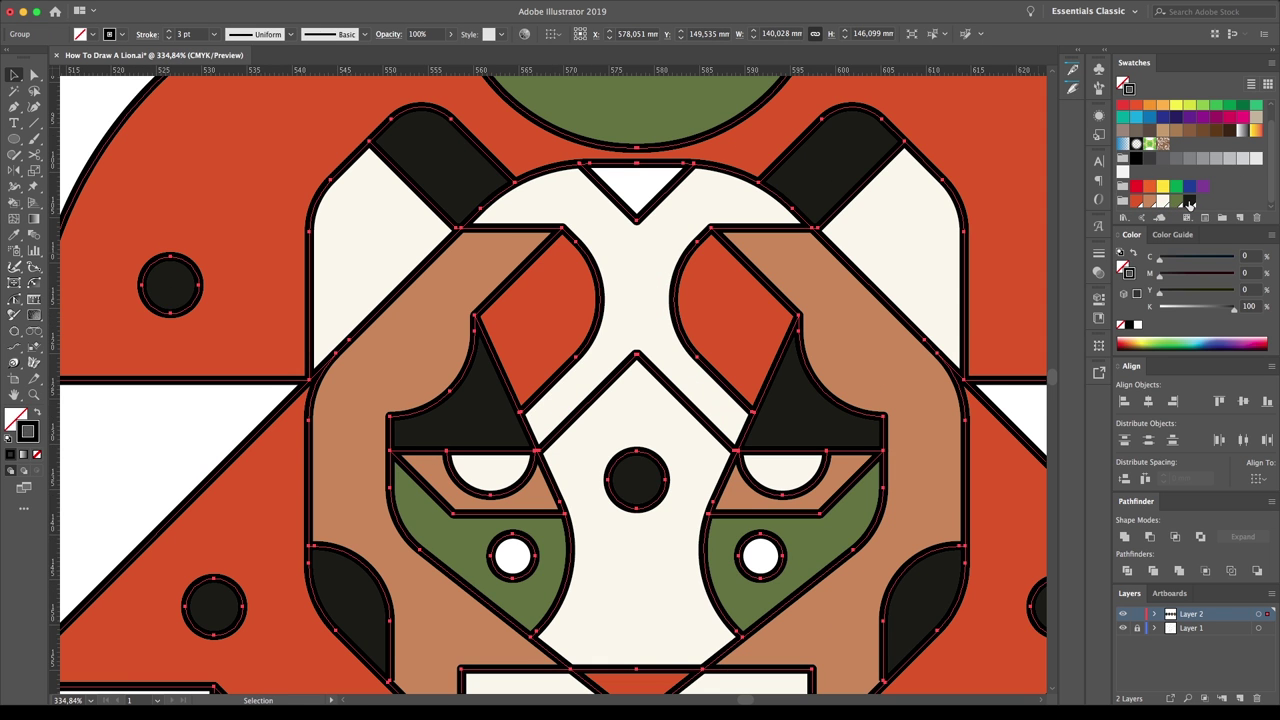
pyautogui.hotkey('ctrl', 'shift', 'a')
pyautogui.press('l')
pyautogui.moveTo(501, 481); pyautogui.dragTo(481, 458)
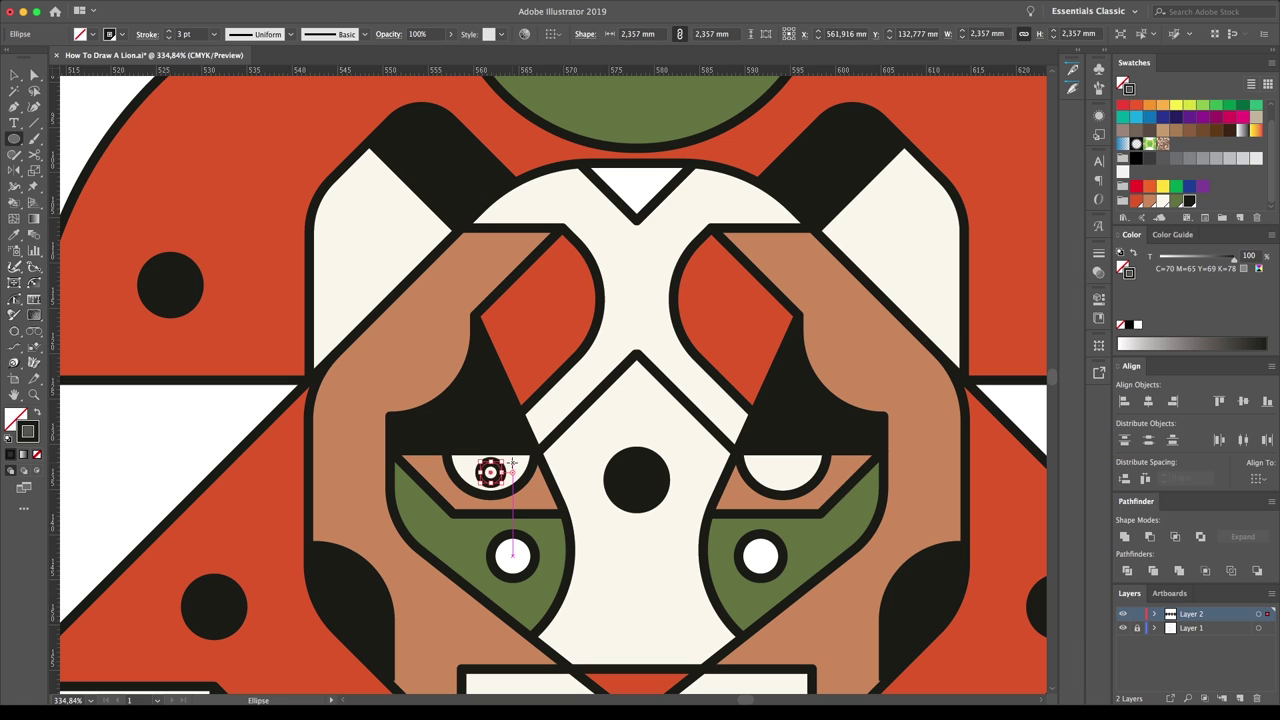
# - Reflect a copy of the circle into the right eye and fill both circles olive green
pyautogui.press('o')
pyautogui.keyDown('alt'); pyautogui.click(636, 366); pyautogui.keyUp('alt')
pyautogui.click(660, 483)
pyautogui.press('v')
pyautogui.keyDown('shift'); pyautogui.click(490, 469); pyautogui.keyUp('shift')
pyautogui.click(1176, 187)
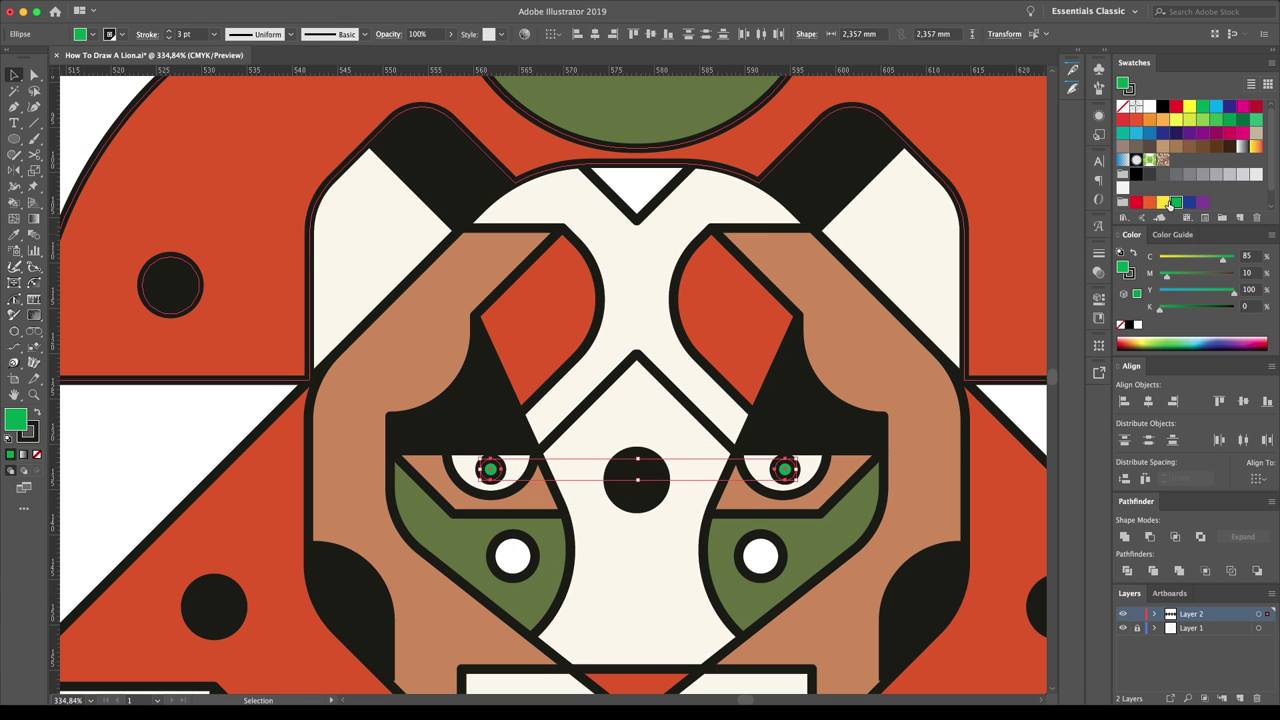
pyautogui.hotkey('ctrl', '1')
pyautogui.click(844, 312)
# - Cut the left-eye circle with Scissors and delete its top, leaving a half-circle pupil
pyautogui.moveTo(627, 361); pyautogui.dragTo(700, 361)
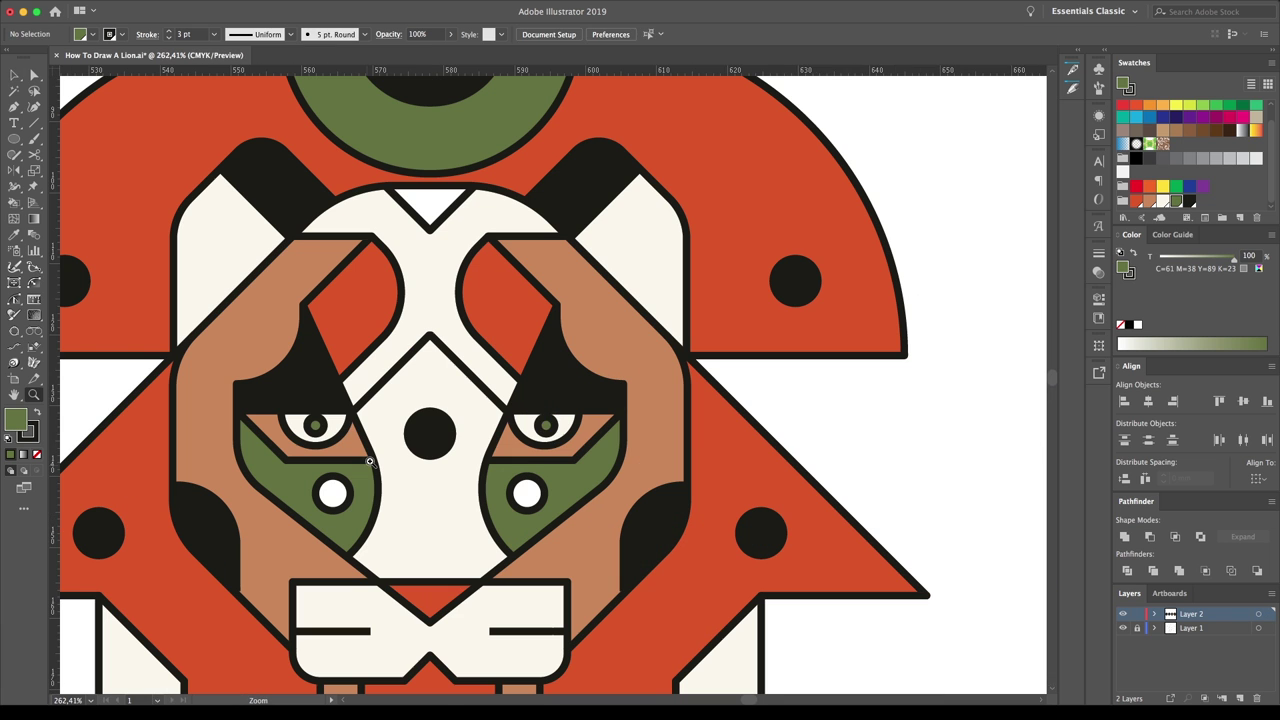
pyautogui.press('v')
pyautogui.click(315, 425)
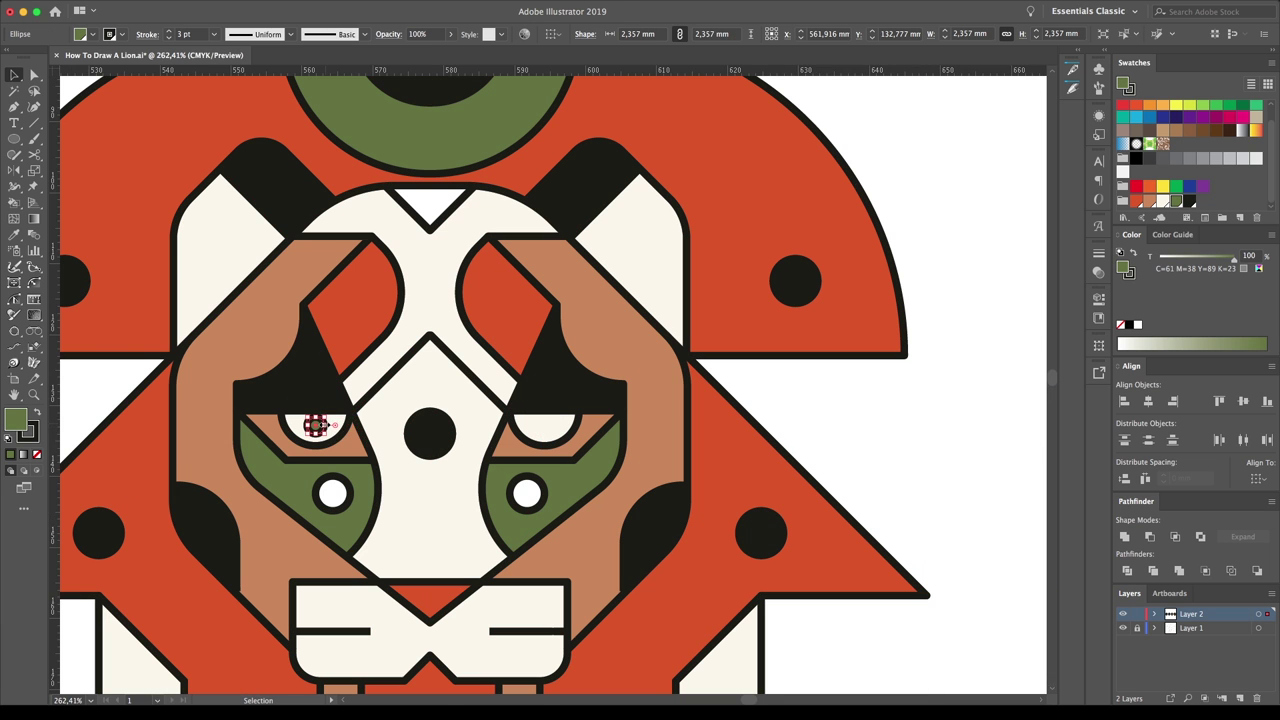
pyautogui.press('c')
pyautogui.click(297, 413)
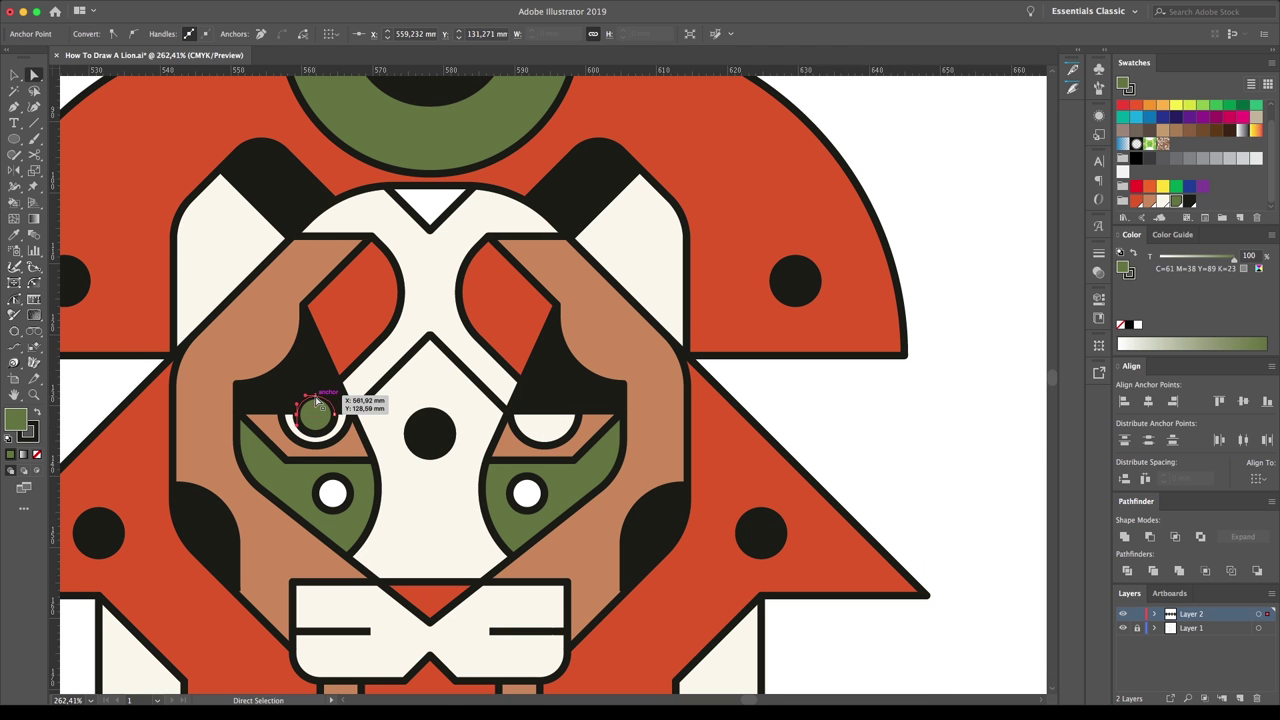
pyautogui.press('Delete')
pyautogui.hotkey('ctrl', '+')
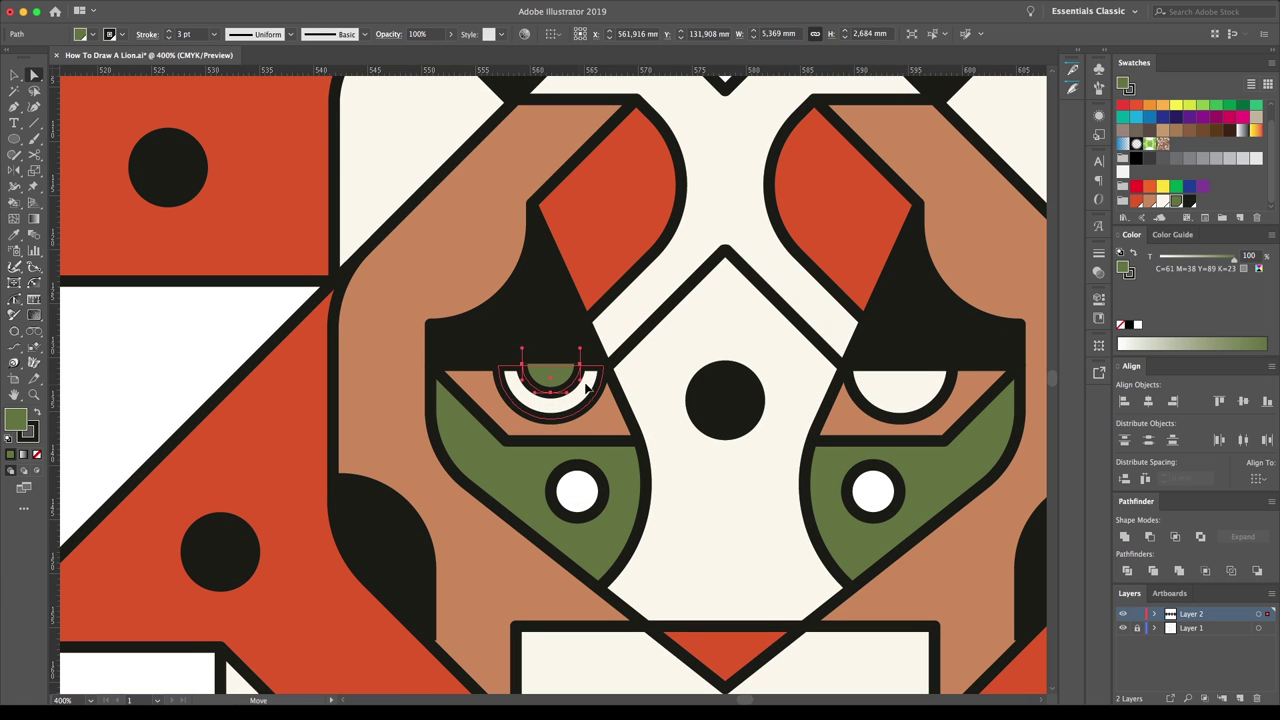
pyautogui.click(670, 407)
pyautogui.hotkey('ctrl', '-')
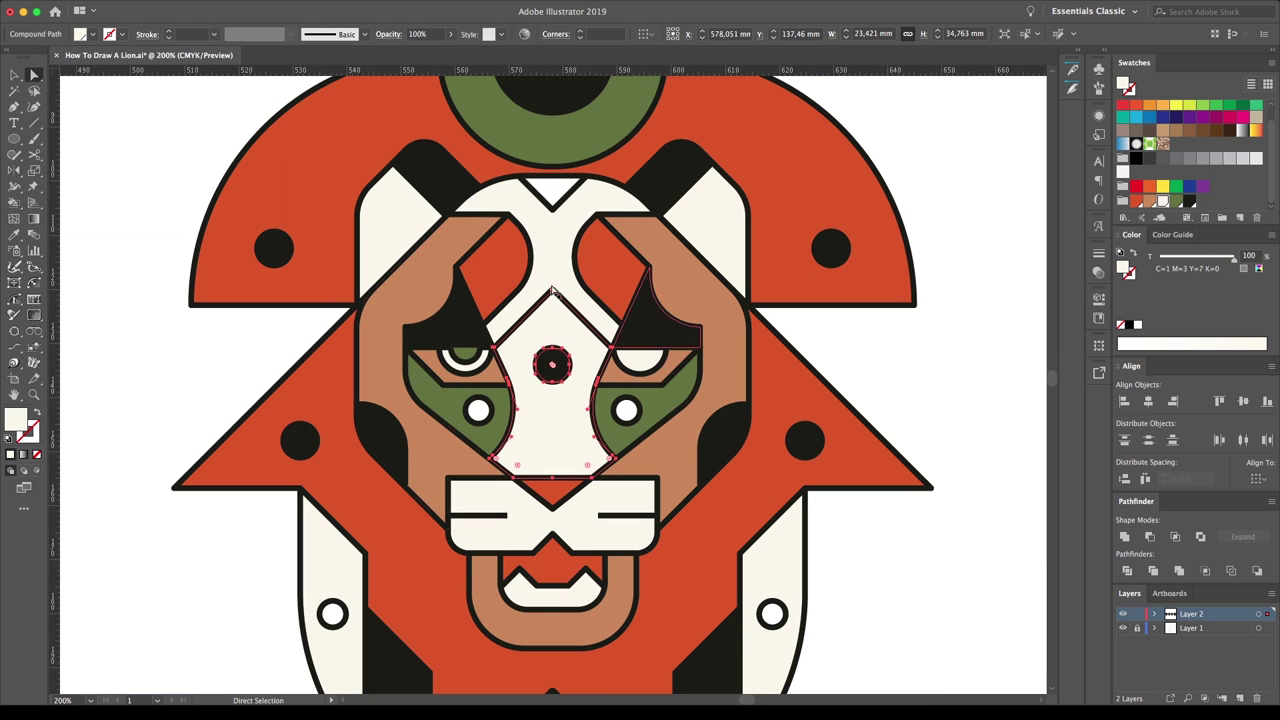
pyautogui.click(151, 197)
# - Reflect a vertical copy of the half-circle pupil into the right eye
pyautogui.hotkey('shift', 'c')
pyautogui.click(465, 358)
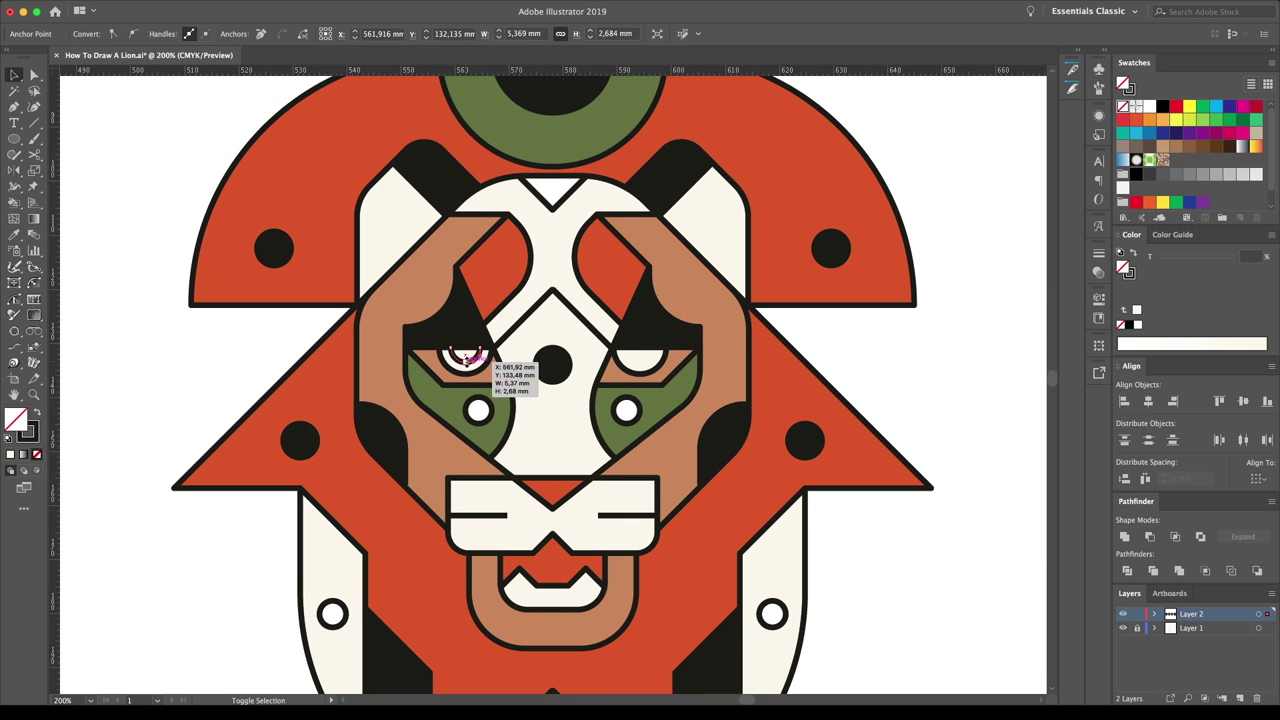
pyautogui.keyDown('alt'); pyautogui.click(552, 289); pyautogui.keyUp('alt')
pyautogui.press('Escape')
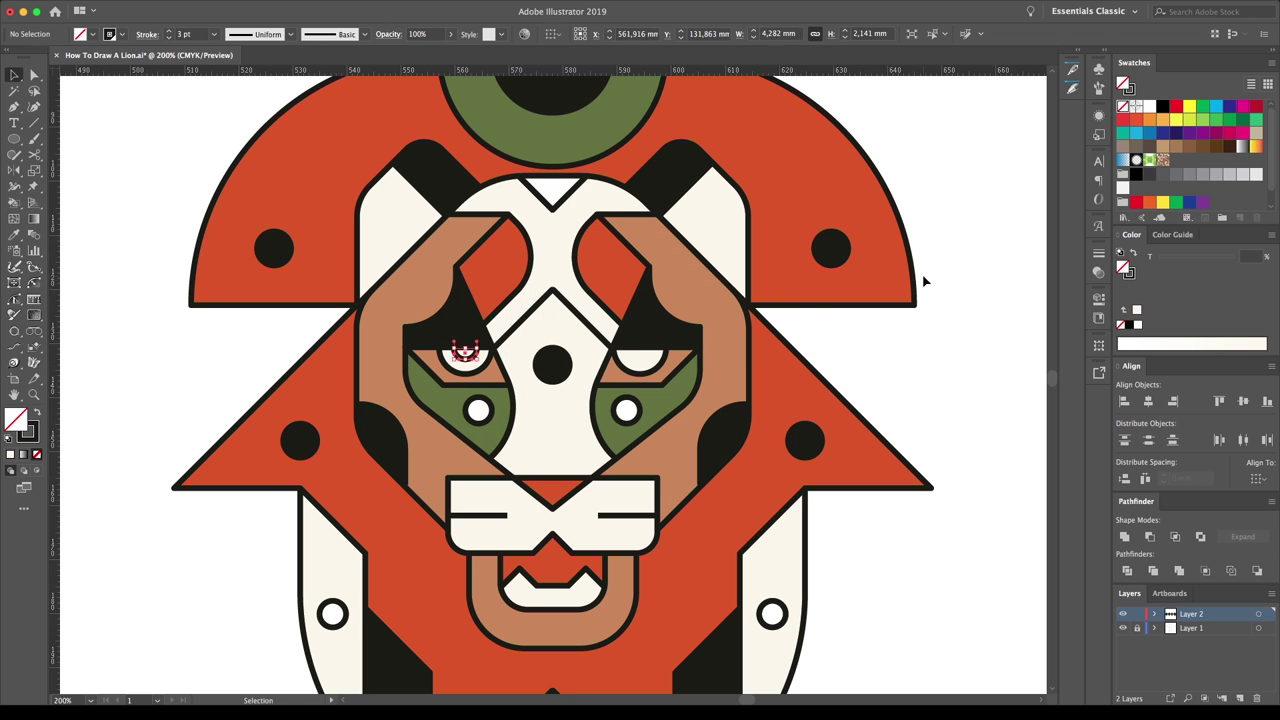
pyautogui.keyDown('alt'); pyautogui.click(548, 296); pyautogui.keyUp('alt')
pyautogui.click(571, 443)
pyautogui.press('v')
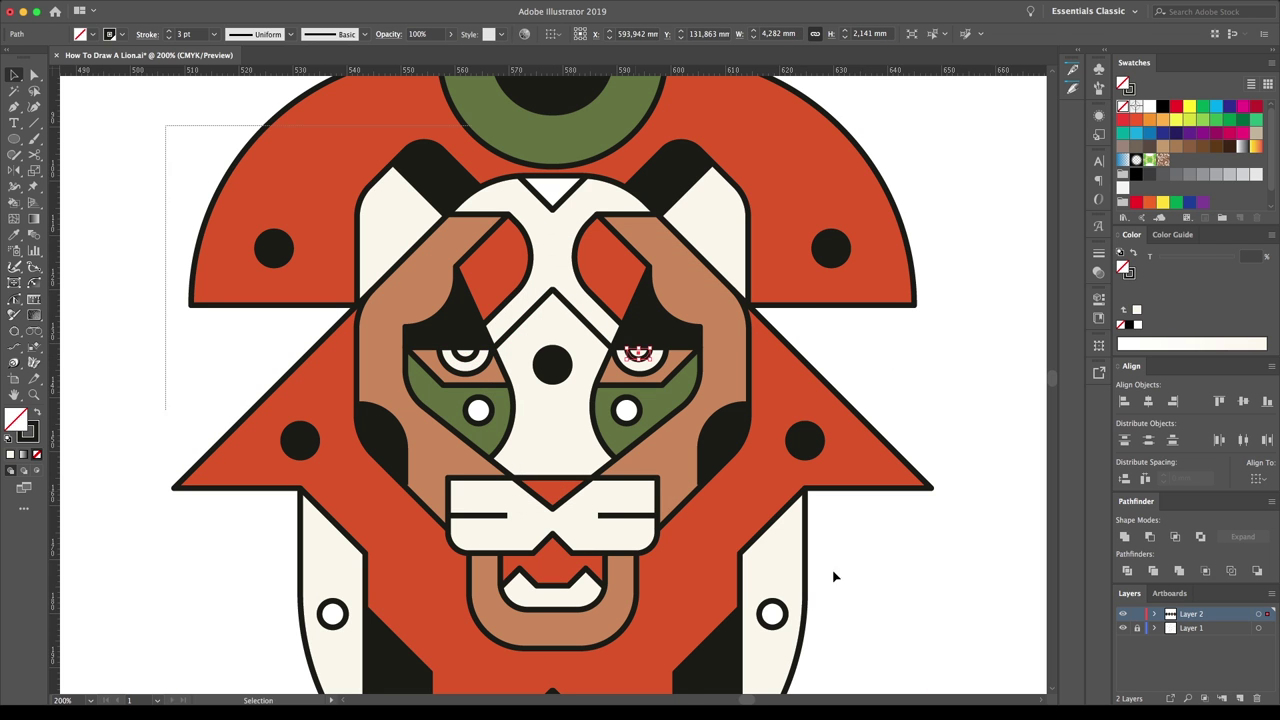
pyautogui.hotkey('ctrl', 'a')
pyautogui.press('k')
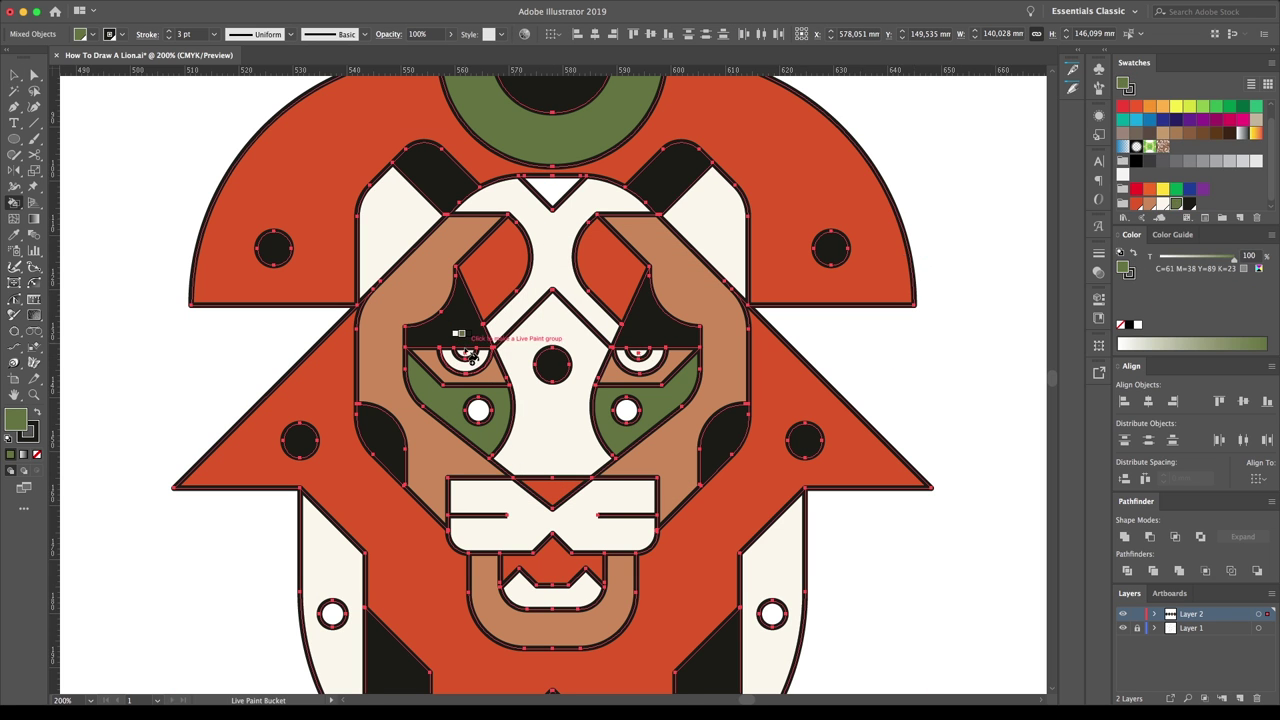
pyautogui.press('Left')
pyautogui.press('Left')
# - Paint the face centre tan, the top triangle black and two lower dots olive green
pyautogui.click(580, 345)
pyautogui.press('Left')
pyautogui.press('Left')
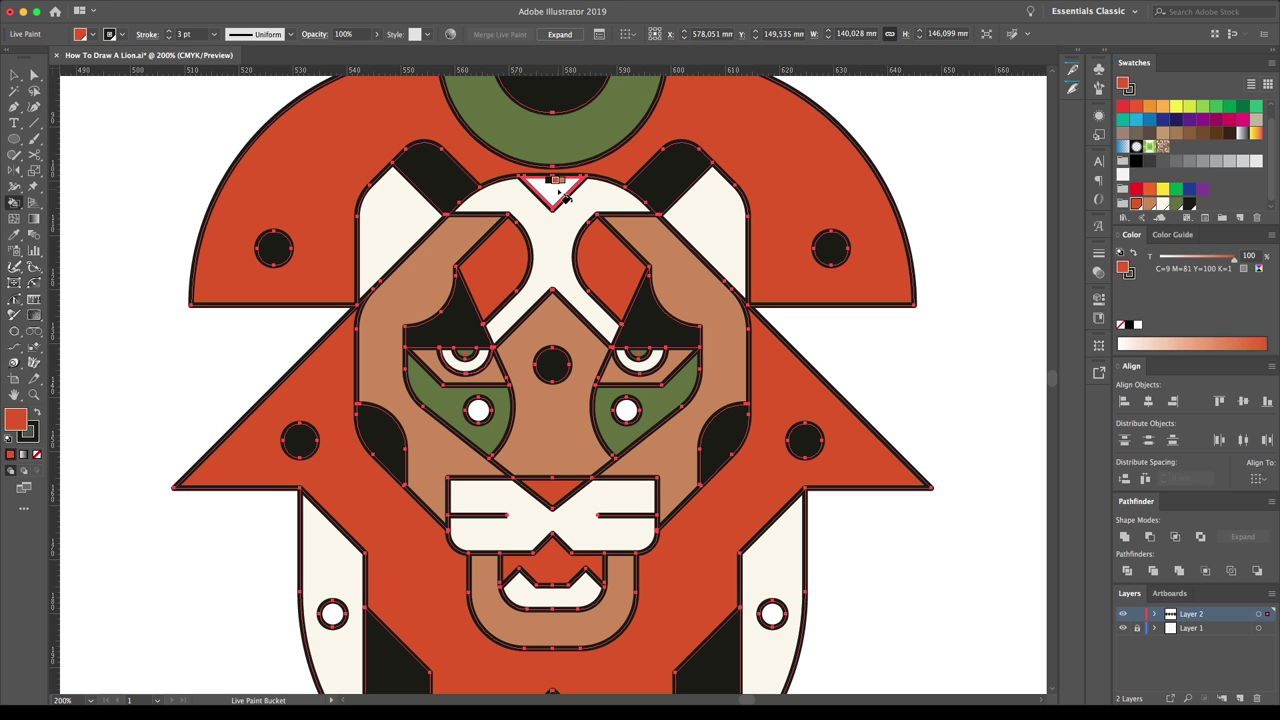
pyautogui.press('Right')
pyautogui.press('Right')
pyautogui.press('Right')
pyautogui.click(560, 194)
pyautogui.hotkey('ctrl', '-')
pyautogui.click(437, 580)
pyautogui.click(669, 580)
# - Select all the artwork and expand the lion's object, fill and stroke into flat shapes
pyautogui.press('v')
pyautogui.click(190, 132)
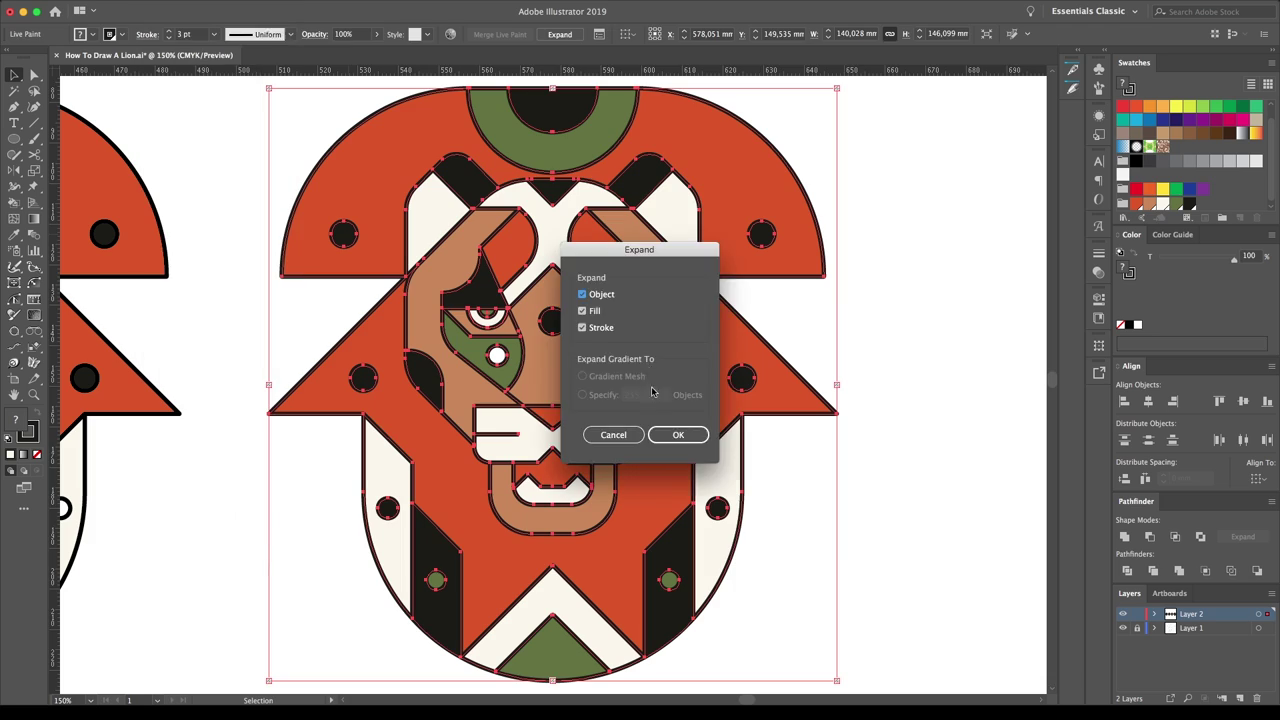
pyautogui.click(678, 434)
pyautogui.rightClick(709, 409)
pyautogui.click(757, 514)
# - Clear the outlined stroke overlay, leaving the finished outline-free lion
pyautogui.hotkey('ctrl', '-')
pyautogui.moveTo(723, 237); pyautogui.dragTo(300, 549)
pyautogui.scroll(3, 703, 443)
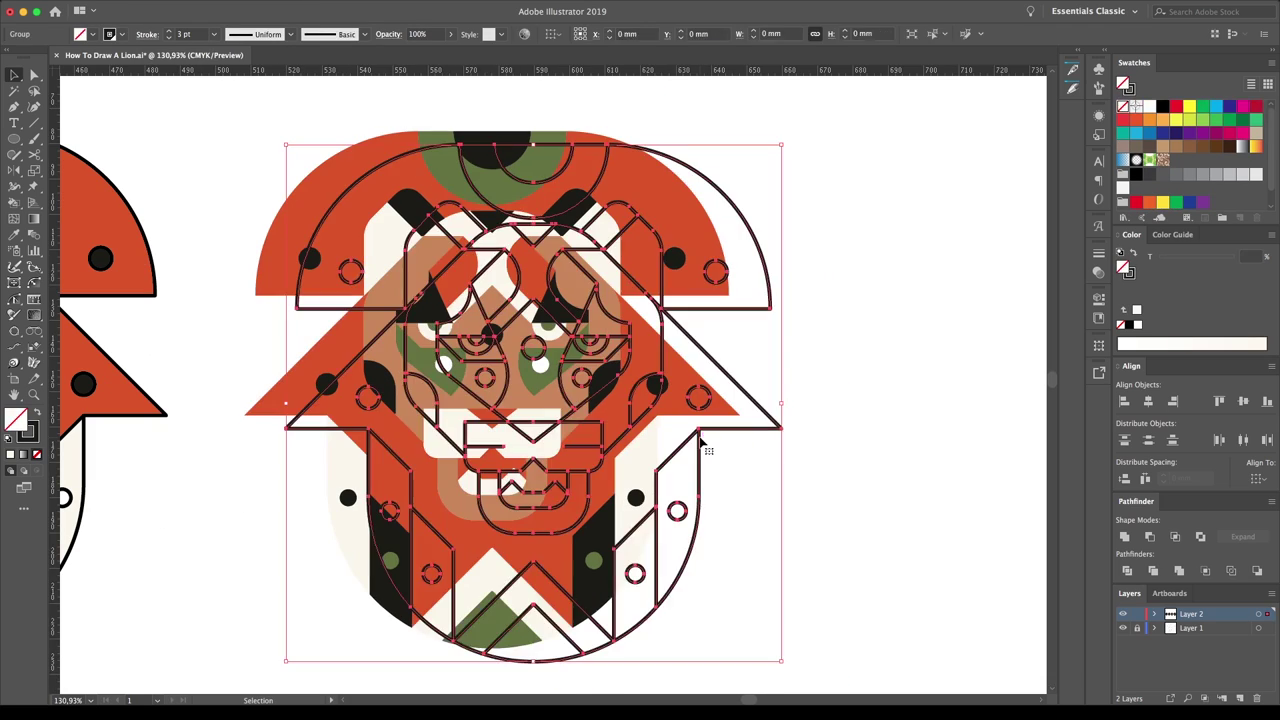
pyautogui.click(177, 114)
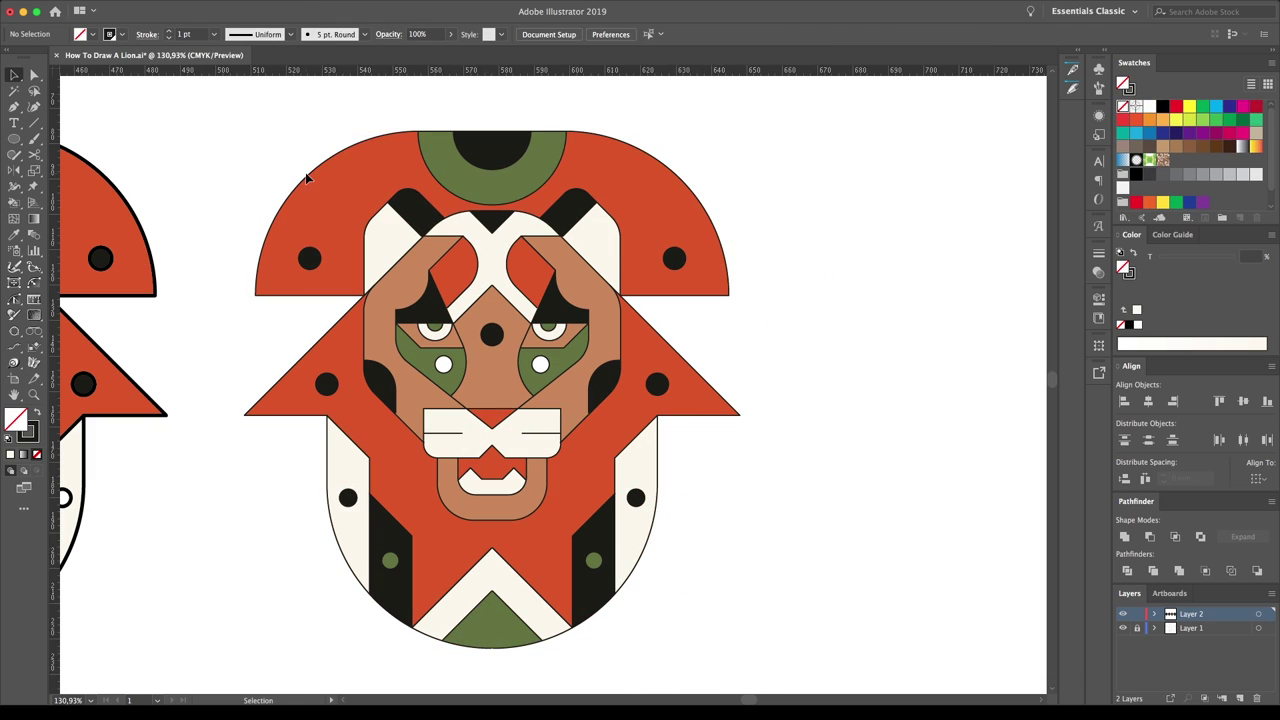
pyautogui.click(314, 214)
pyautogui.click(720, 300)
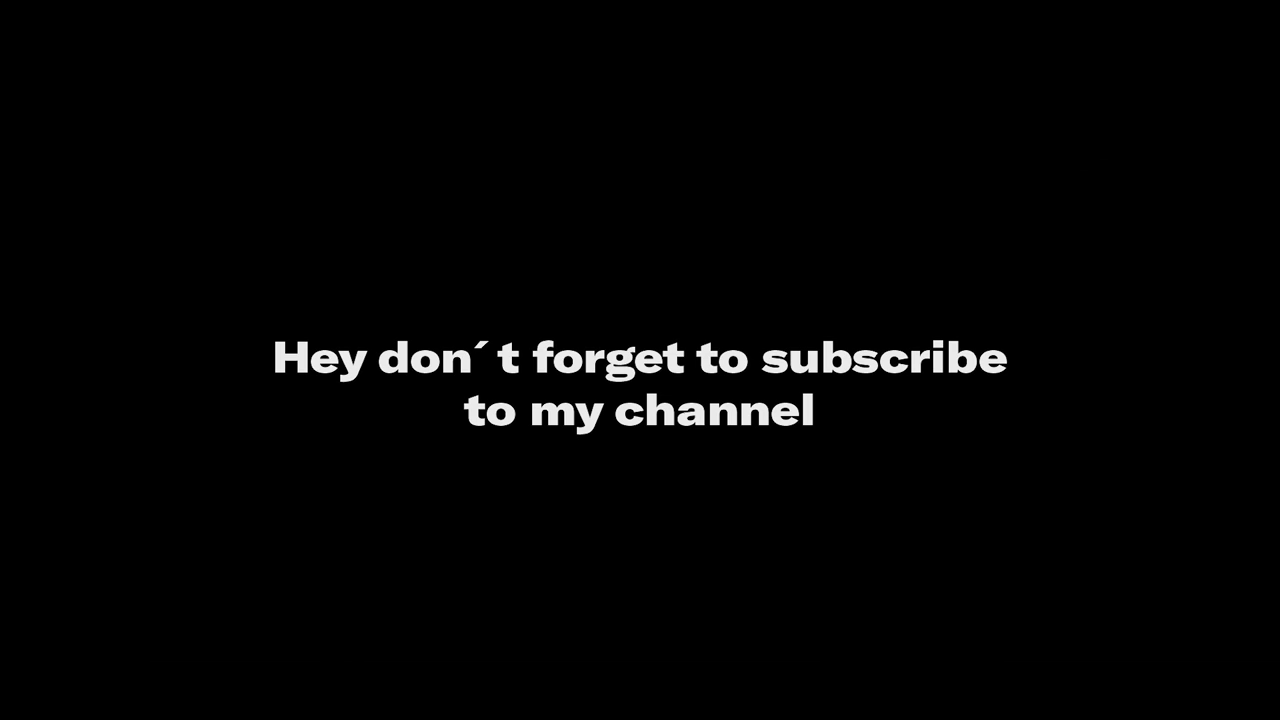